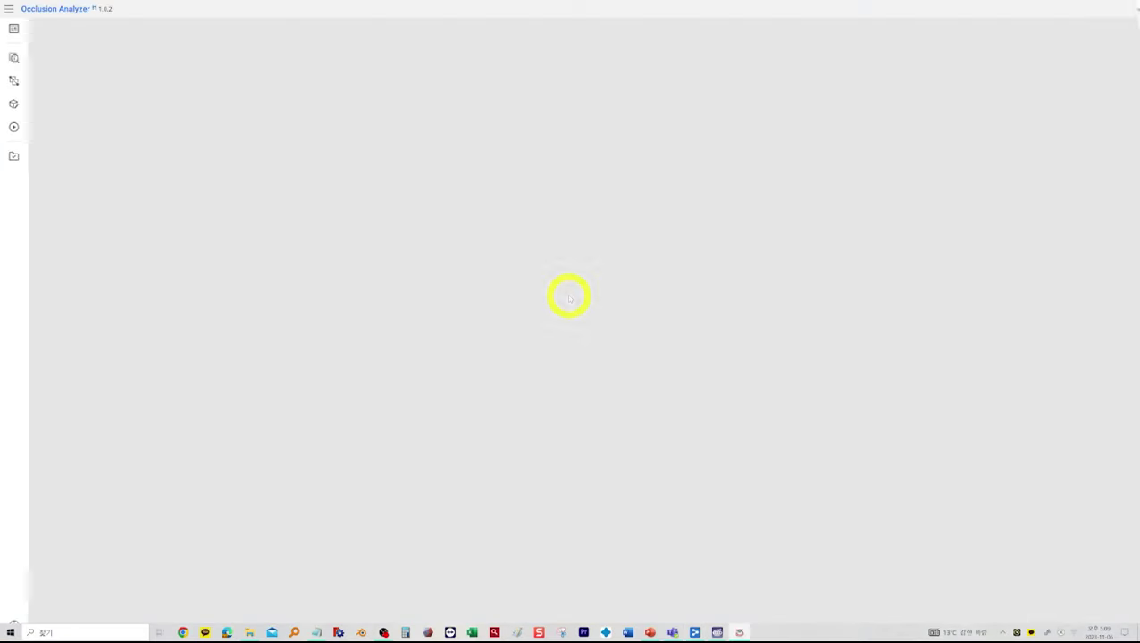
In Edit Mode, trim away the last molar area on one side of the scans with a polygon selection
{"action": "scroll", "coordinate": [611, 310], "scroll_direction": "up", "scroll_amount": 2}
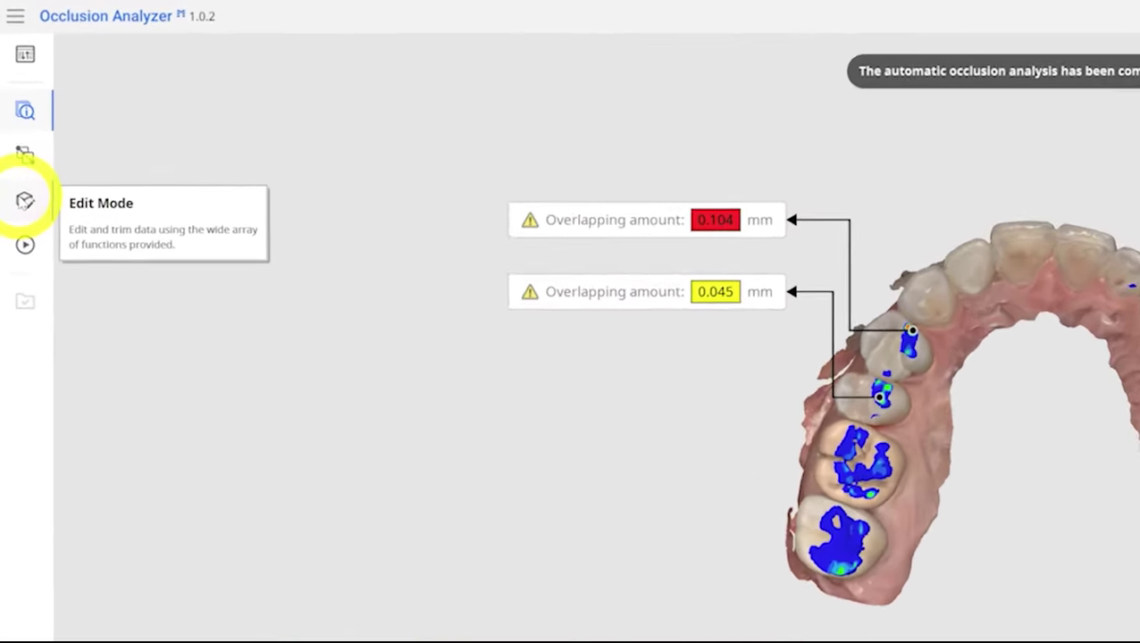
{"action": "left_click", "coordinate": [24, 208]}
{"action": "scroll", "coordinate": [687, 280], "scroll_direction": "up", "scroll_amount": 4}
{"action": "right_click_drag", "start_coordinate": [776, 284], "coordinate": [672, 309]}
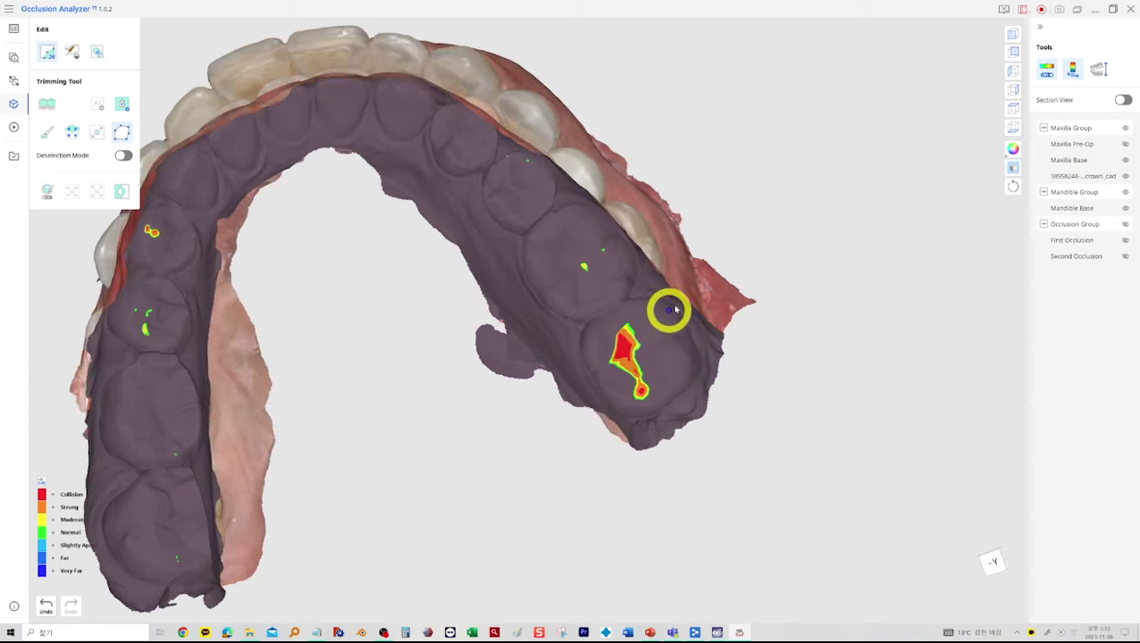
{"action": "mouse_move", "coordinate": [743, 241]}
{"action": "left_mouse_down"}
{"action": "mouse_move", "coordinate": [601, 324]}
{"action": "mouse_move", "coordinate": [826, 320]}
{"action": "mouse_move", "coordinate": [806, 235]}
{"action": "left_mouse_up"}
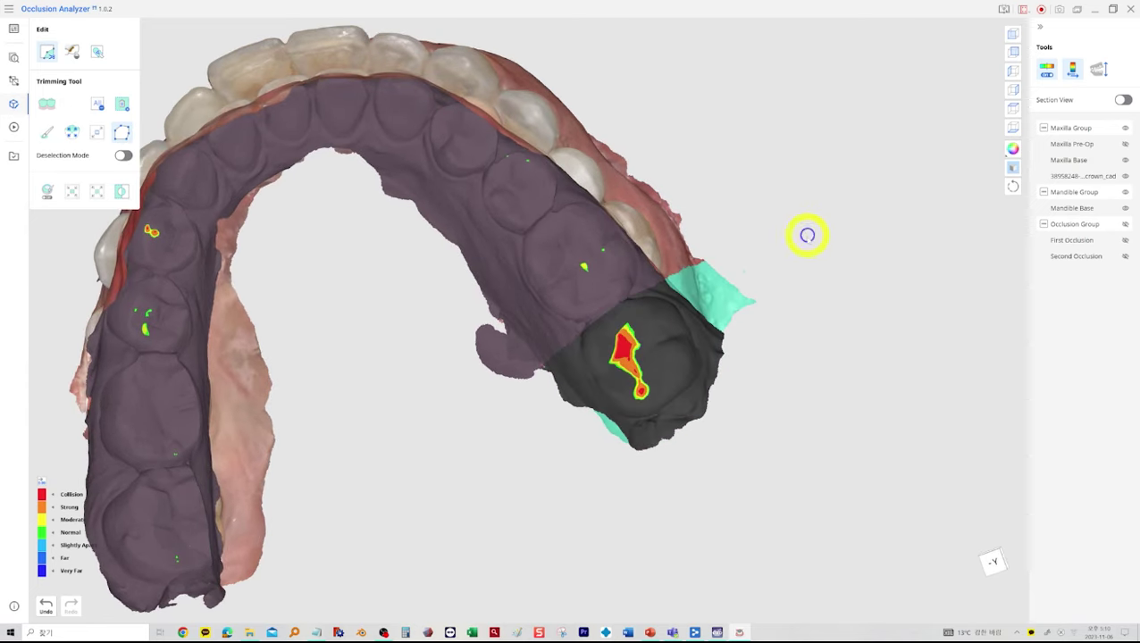
{"action": "key", "text": "Delete"}
{"action": "right_click_drag", "start_coordinate": [836, 294], "coordinate": [447, 175]}
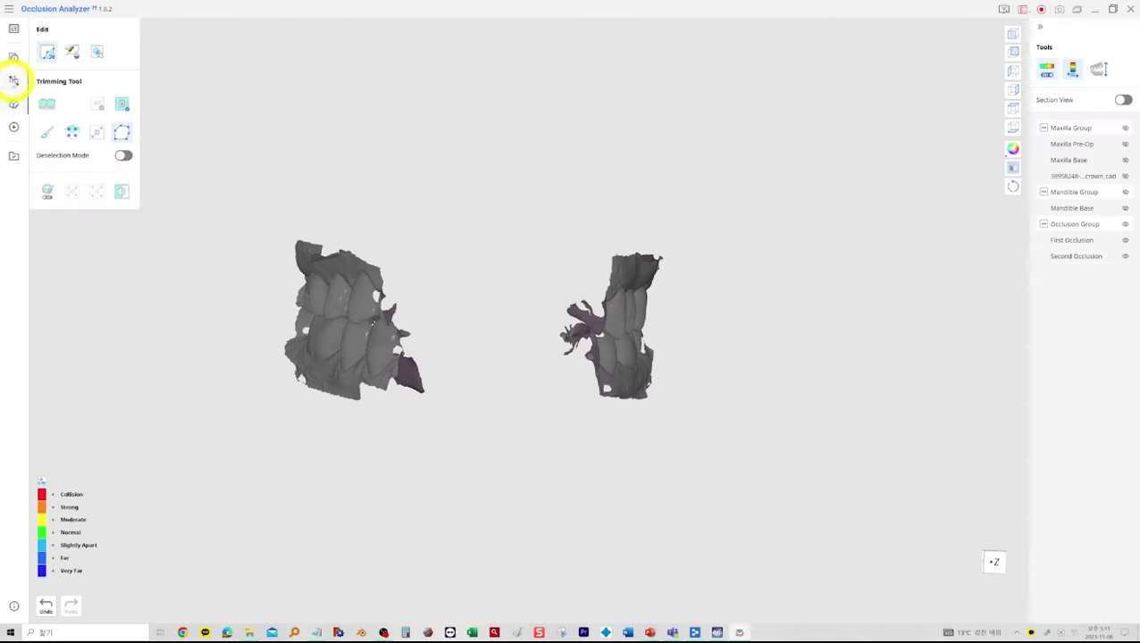
Switch to manual alignment in Alignment Mode and detach the maxilla, mandible and occlusion data from each other
{"action": "left_click", "coordinate": [29, 159]}
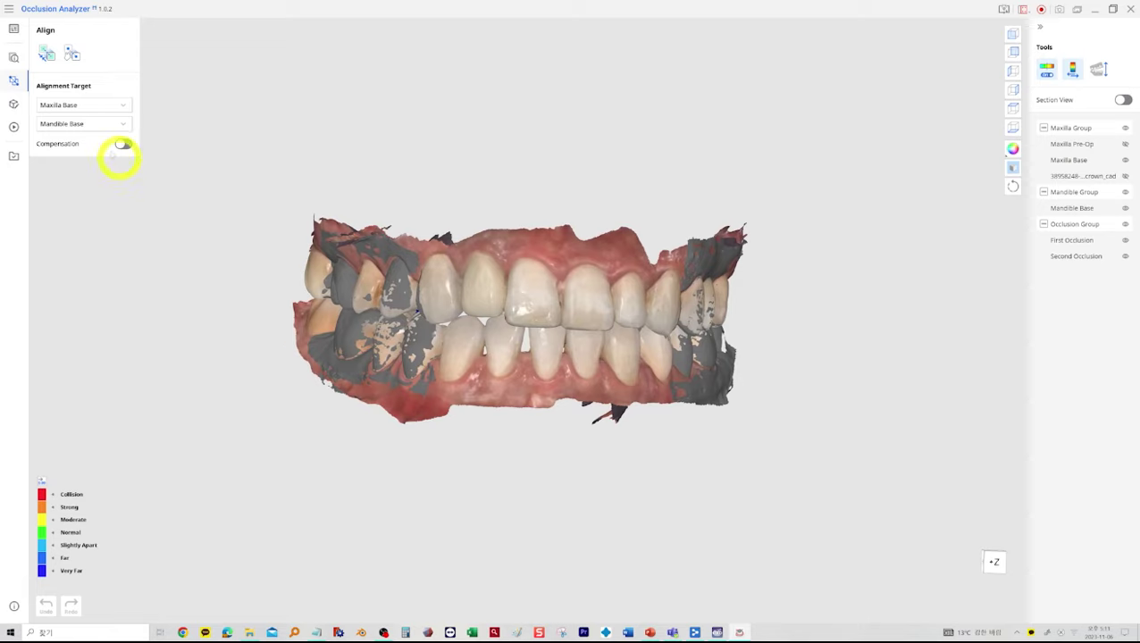
{"action": "left_click", "coordinate": [72, 55]}
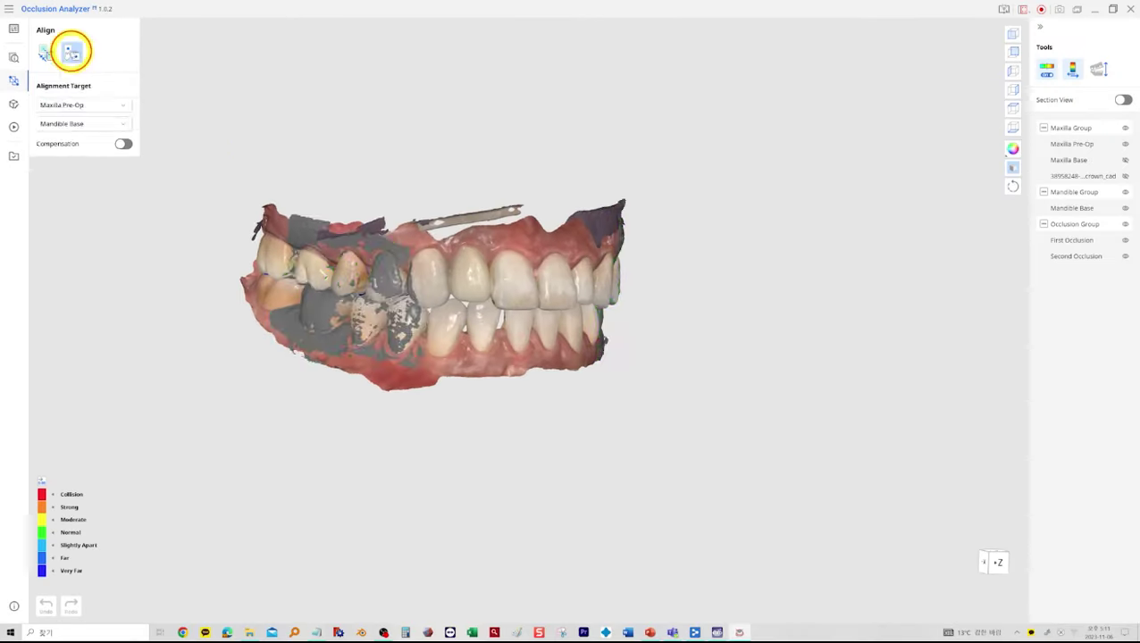
{"action": "left_click", "coordinate": [154, 105]}
{"action": "left_click", "coordinate": [123, 106]}
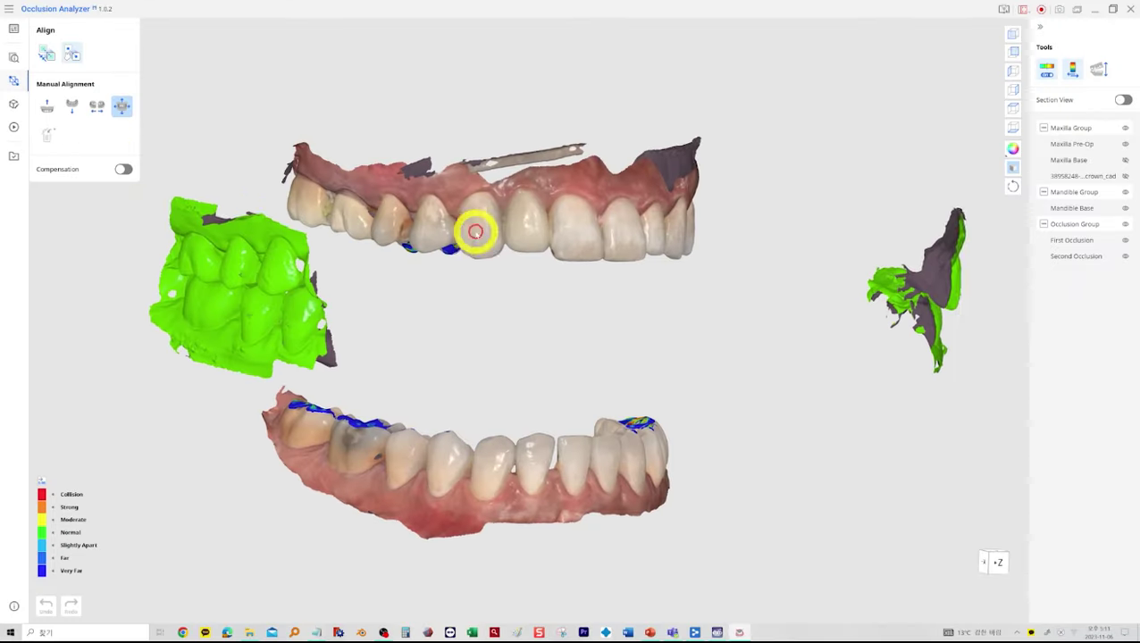
Align the first occlusion scan to the maxilla and the mandible with matching points on the posterior teeth
{"action": "right_click_drag", "start_coordinate": [549, 290], "coordinate": [506, 224]}
{"action": "scroll", "coordinate": [507, 224], "scroll_direction": "up", "scroll_amount": 4}
{"action": "left_click", "coordinate": [494, 212]}
{"action": "left_click", "coordinate": [449, 300]}
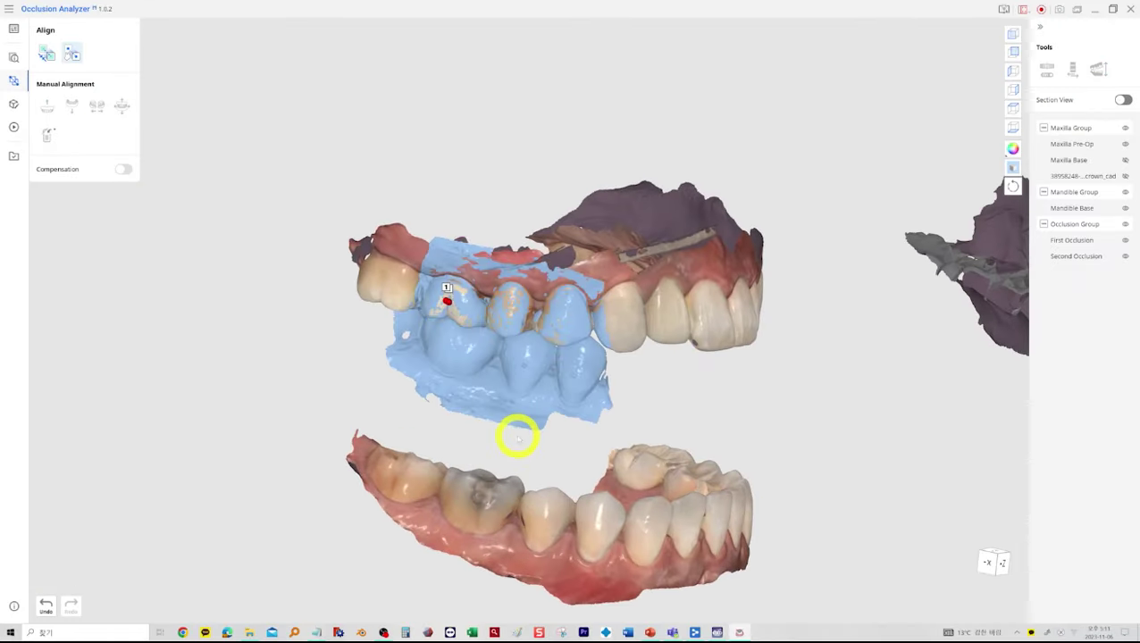
{"action": "scroll", "coordinate": [463, 372], "scroll_direction": "up", "scroll_amount": 4}
{"action": "left_click", "coordinate": [470, 361]}
{"action": "left_click", "coordinate": [448, 185]}
{"action": "scroll", "coordinate": [296, 438], "scroll_direction": "down", "scroll_amount": 4}
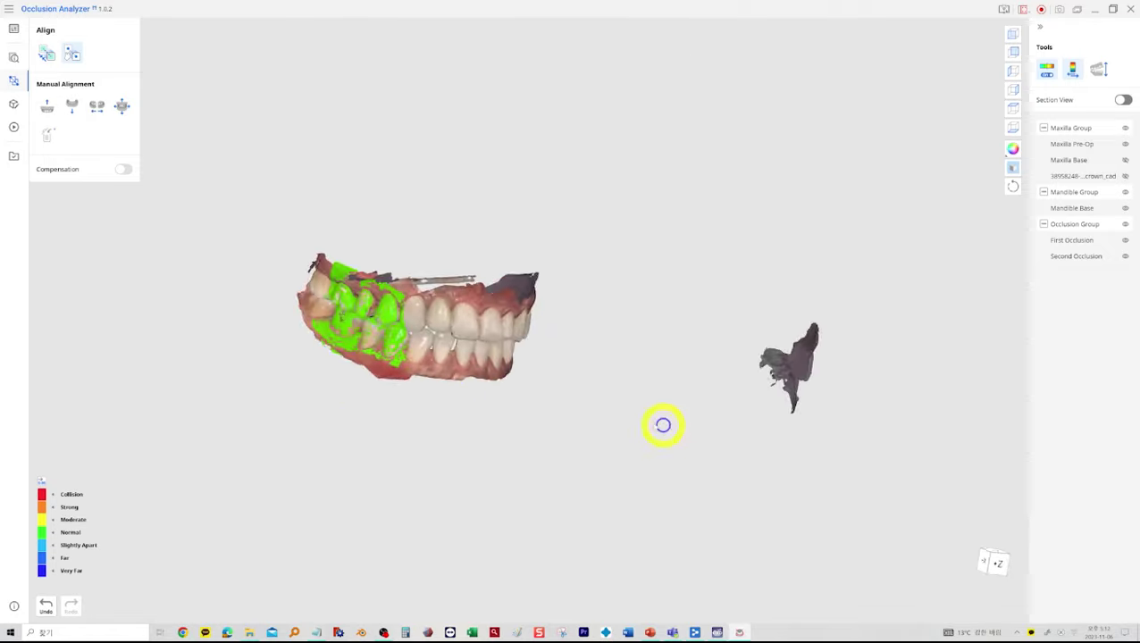
Align the second occlusion scan to the arches with matching points on corresponding tooth surfaces
{"action": "right_click_drag", "start_coordinate": [667, 432], "coordinate": [779, 467]}
{"action": "scroll", "coordinate": [779, 467], "scroll_direction": "up", "scroll_amount": 2}
{"action": "left_click", "coordinate": [787, 426]}
{"action": "scroll", "coordinate": [536, 313], "scroll_direction": "up", "scroll_amount": 2}
{"action": "left_click", "coordinate": [479, 265]}
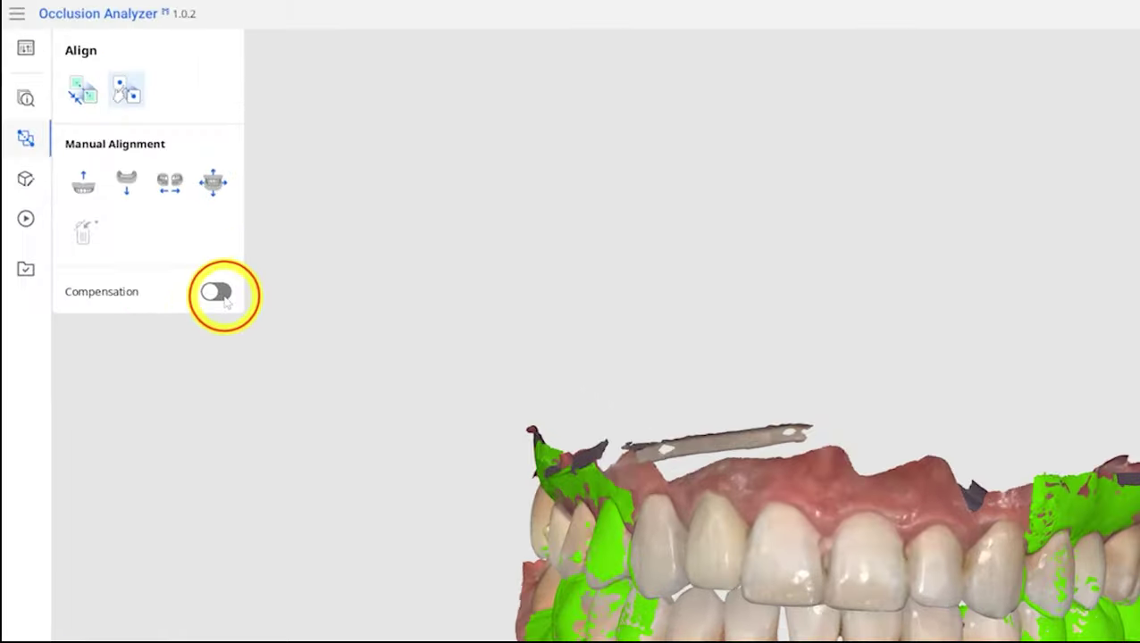
Turn on Compensation at its maximum level and run the automatic occlusion analysis again
{"action": "left_click", "coordinate": [251, 337]}
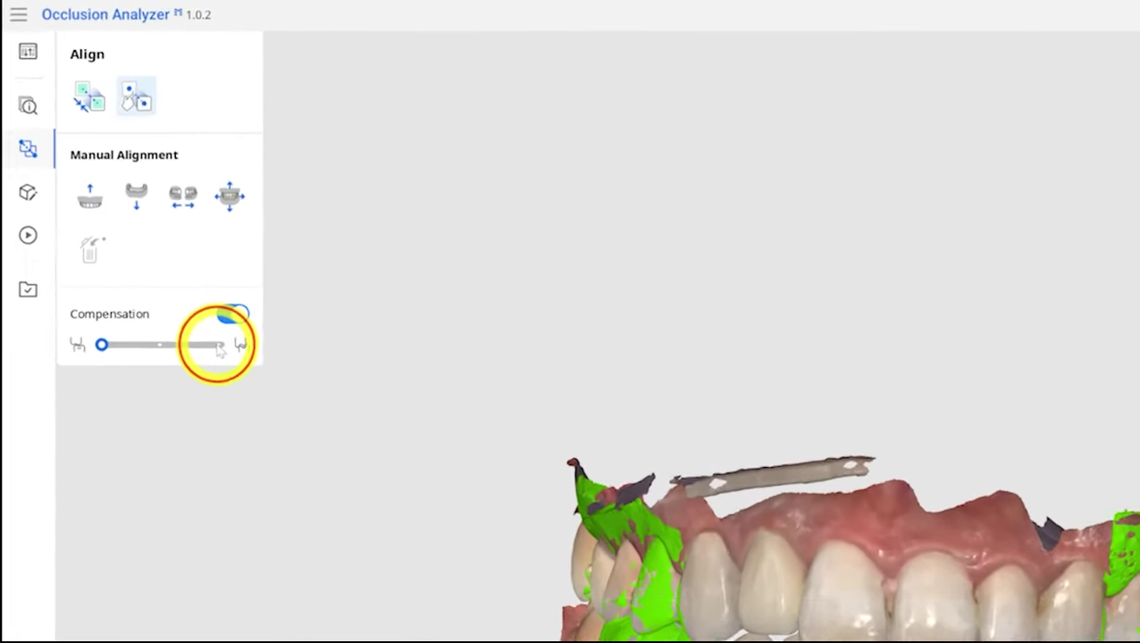
{"action": "left_click", "coordinate": [235, 371]}
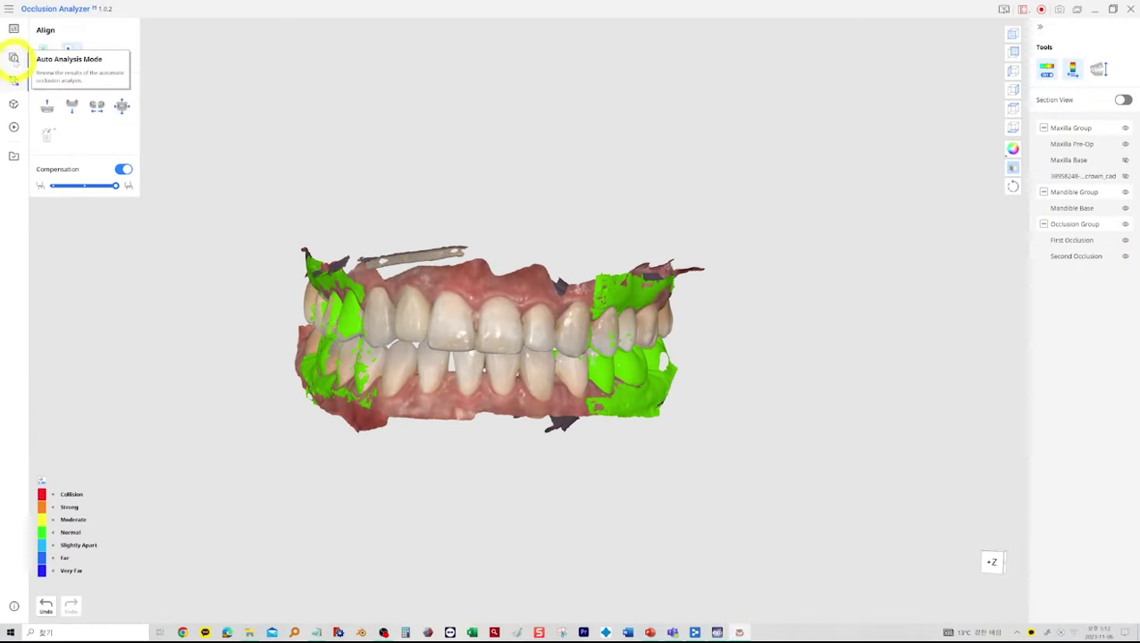
{"action": "left_click", "coordinate": [14, 59]}
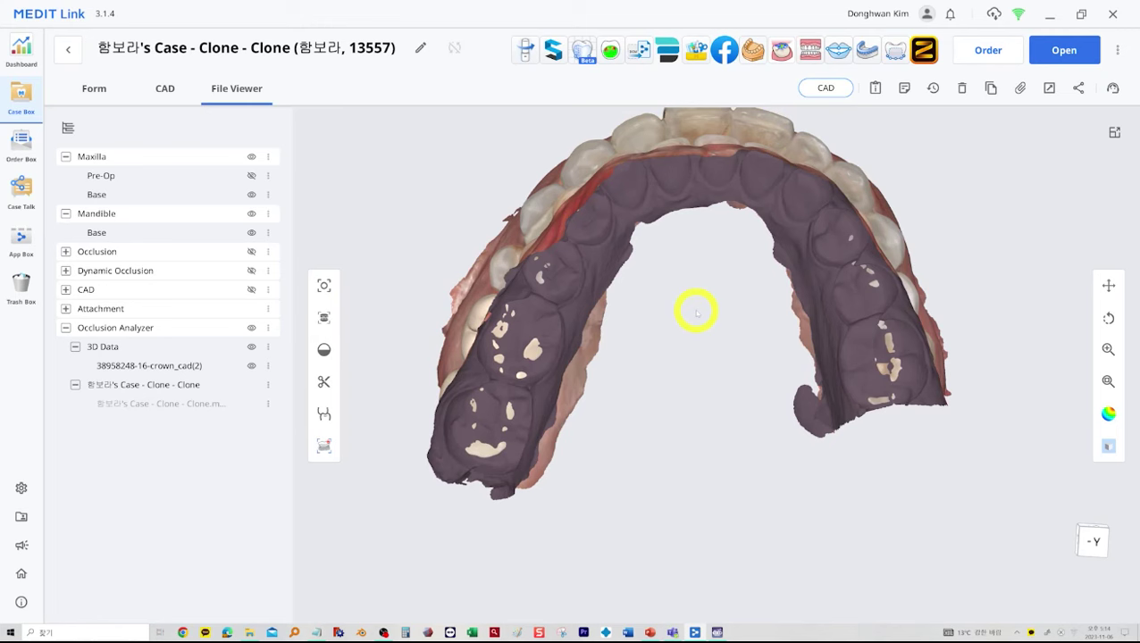
Open the case from Medit Link in Medit Design with its crown, maxilla and mandible data
{"action": "right_click_drag", "start_coordinate": [697, 312], "coordinate": [782, 380]}
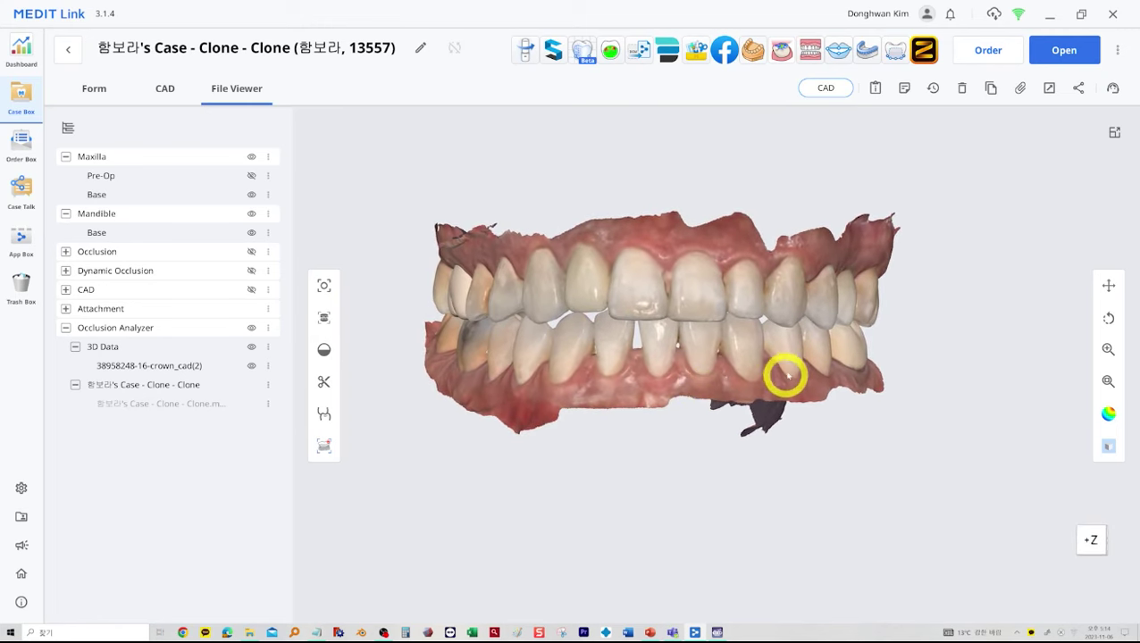
{"action": "middle_click_drag", "start_coordinate": [696, 175], "coordinate": [711, 178]}
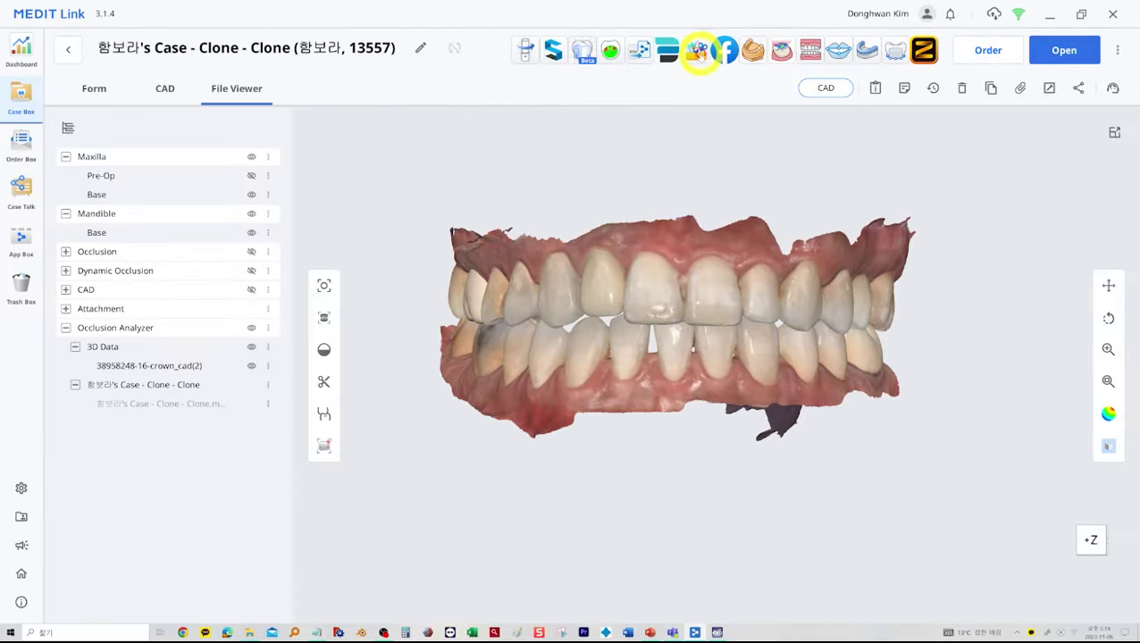
{"action": "left_click", "coordinate": [698, 51]}
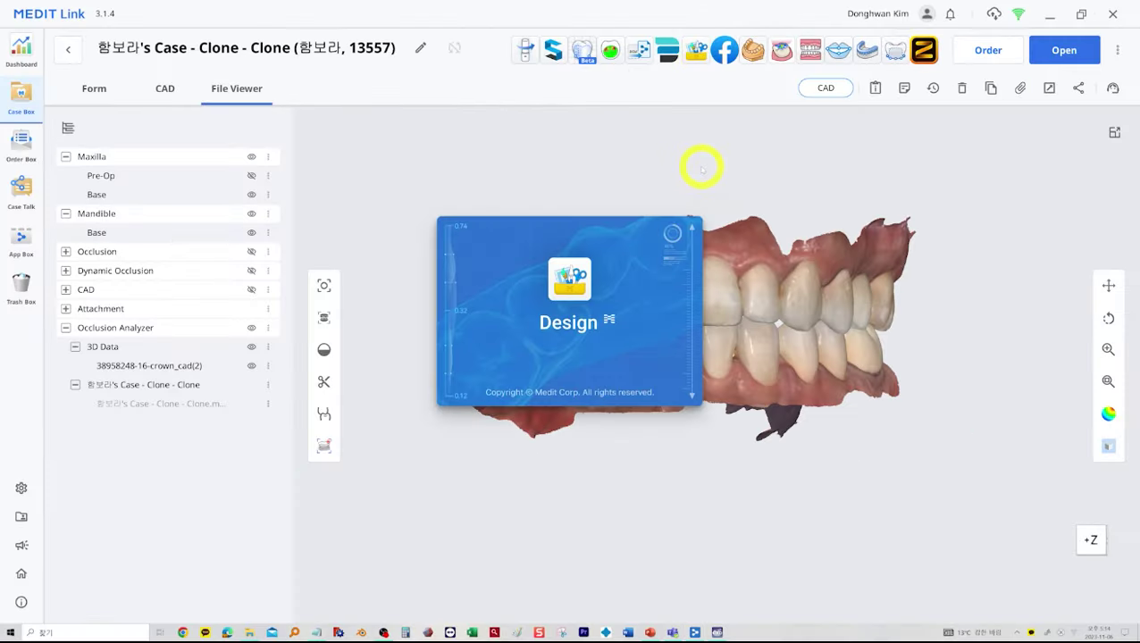
{"action": "left_click", "coordinate": [915, 550]}
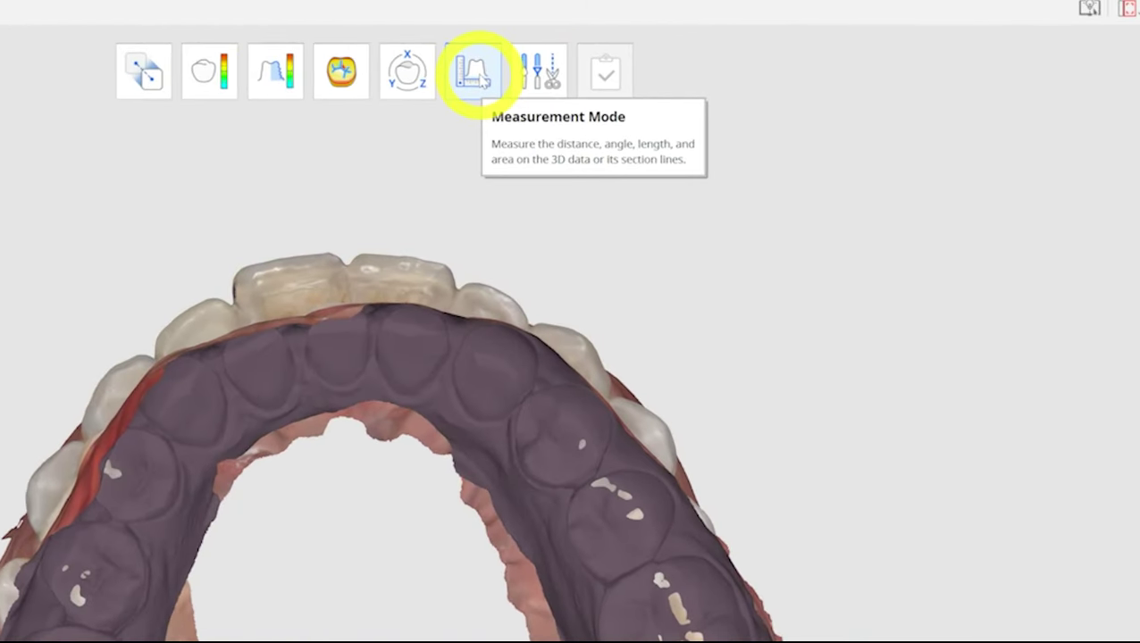
In Measurement Mode, create a section across the crowned molar and show only its section lines
{"action": "left_click", "coordinate": [474, 72]}
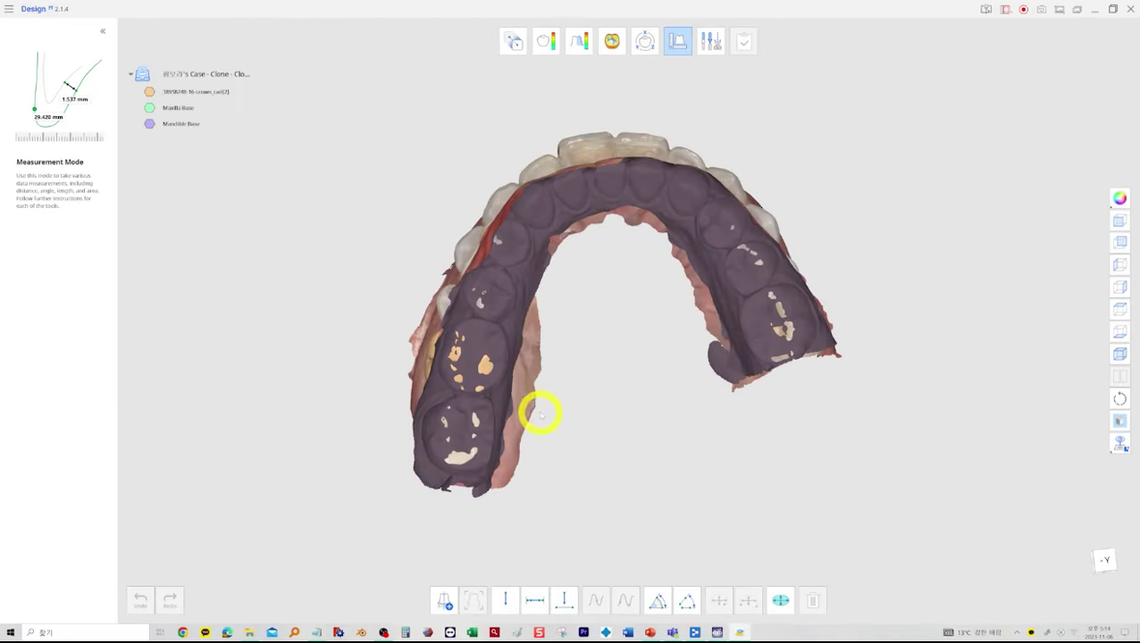
{"action": "right_click_drag", "start_coordinate": [540, 413], "coordinate": [690, 311]}
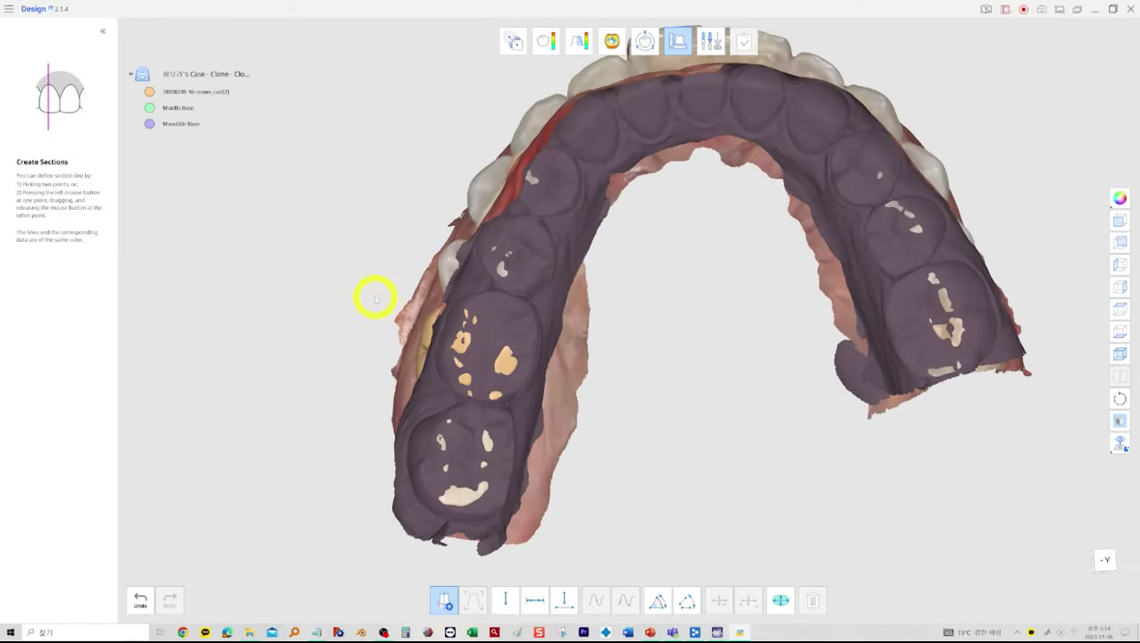
{"action": "left_click", "coordinate": [374, 298]}
{"action": "left_click", "coordinate": [693, 457]}
{"action": "left_click", "coordinate": [184, 143]}
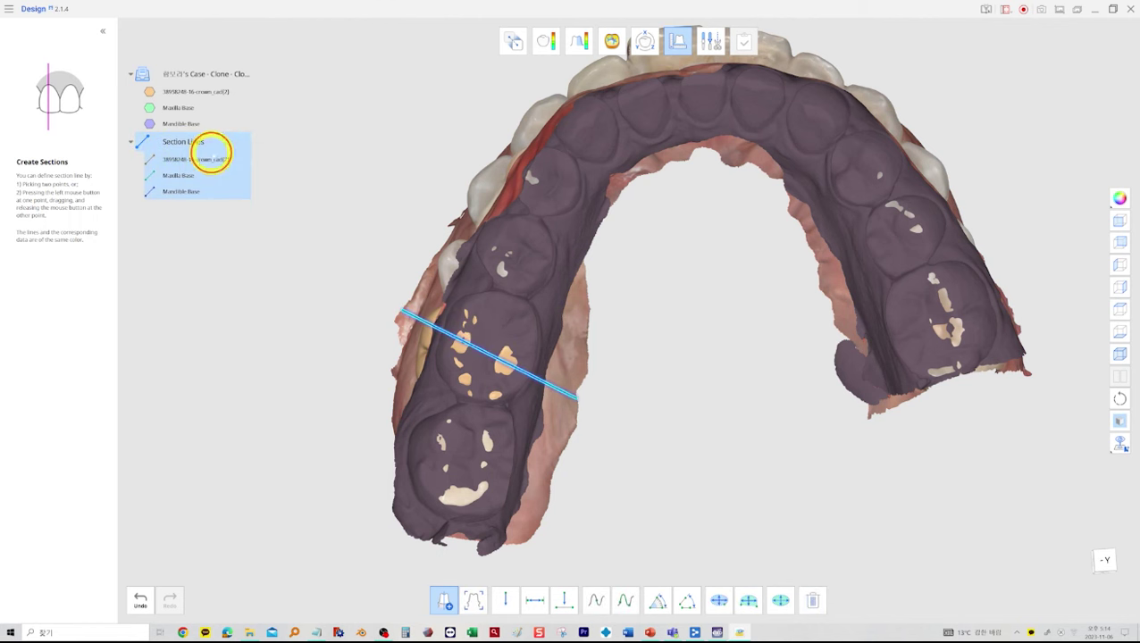
Measure the distance between the crown and mandible section lines at two overlapping contact areas
{"action": "scroll", "coordinate": [483, 467], "scroll_direction": "up", "scroll_amount": 10}
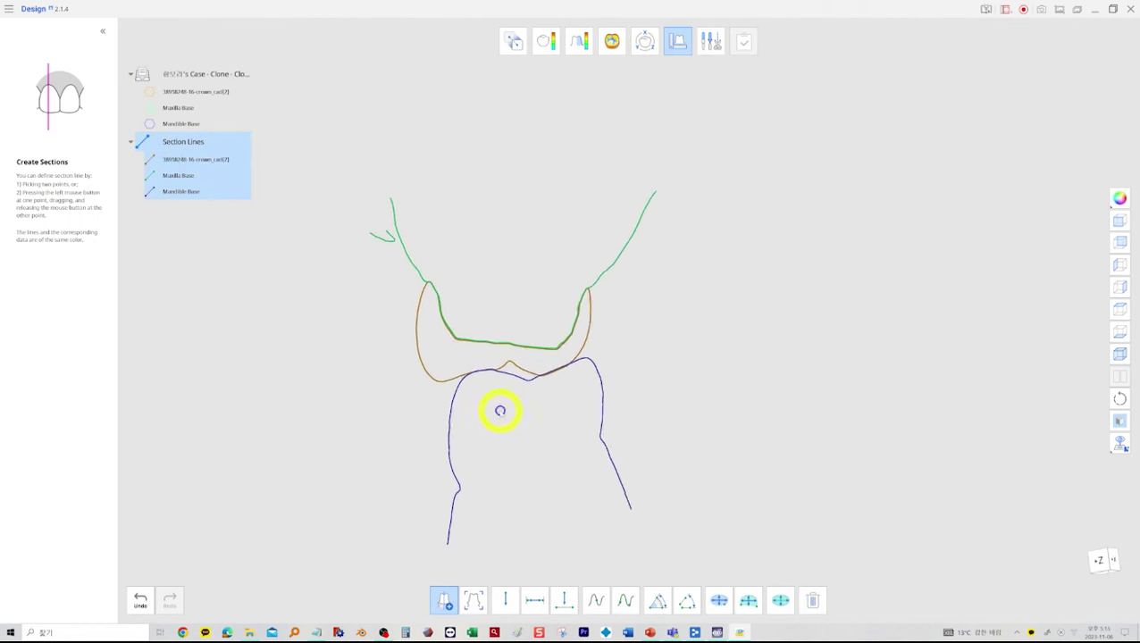
{"action": "scroll", "coordinate": [566, 394], "scroll_direction": "up", "scroll_amount": 8}
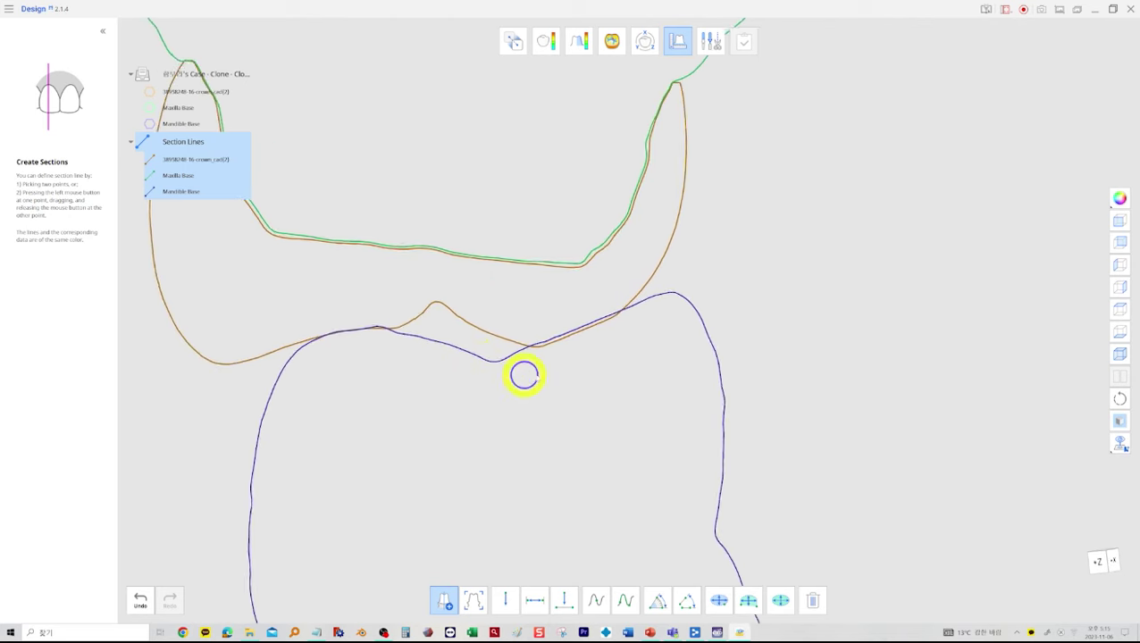
{"action": "left_click", "coordinate": [532, 600]}
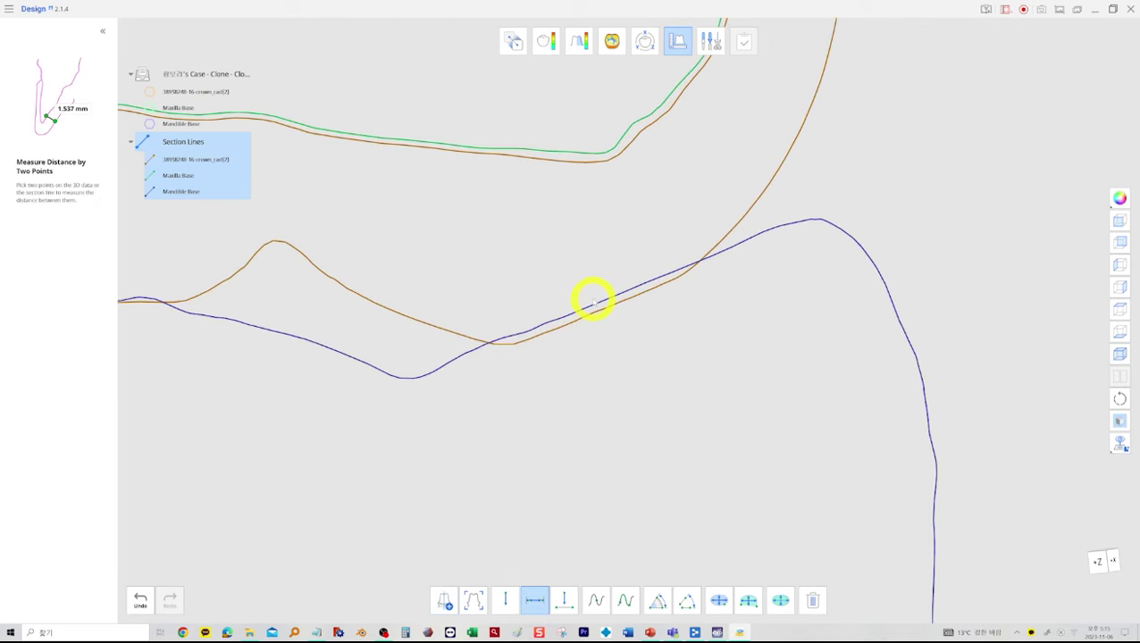
{"action": "left_click", "coordinate": [598, 307]}
{"action": "scroll", "coordinate": [692, 375], "scroll_direction": "down", "scroll_amount": 5}
{"action": "scroll", "coordinate": [374, 317], "scroll_direction": "up", "scroll_amount": 4}
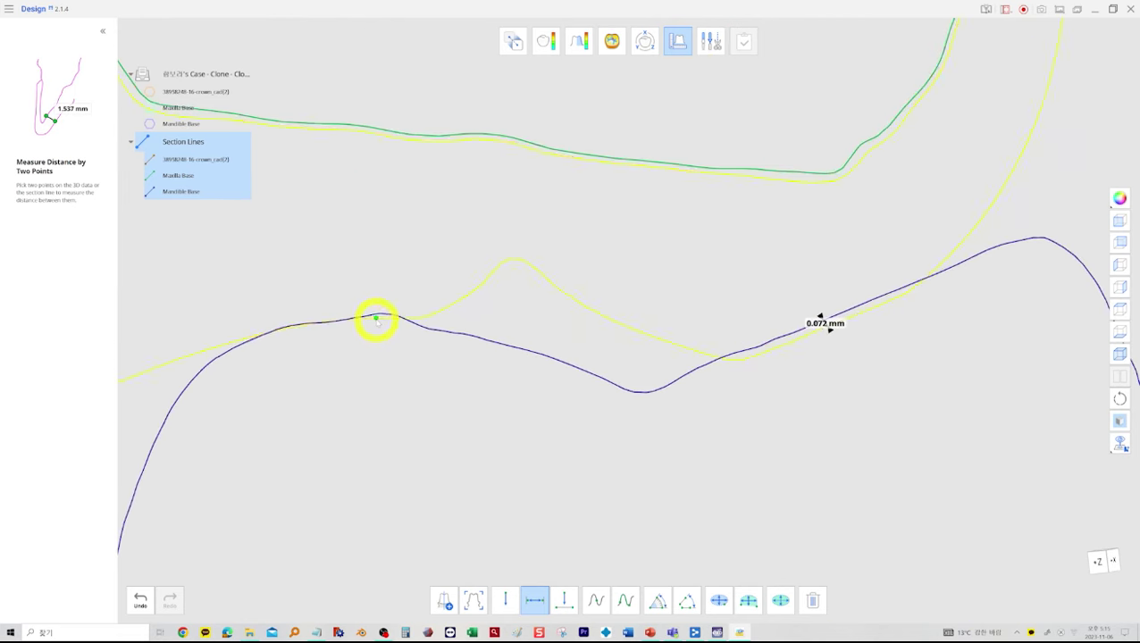
{"action": "left_click", "coordinate": [387, 312]}
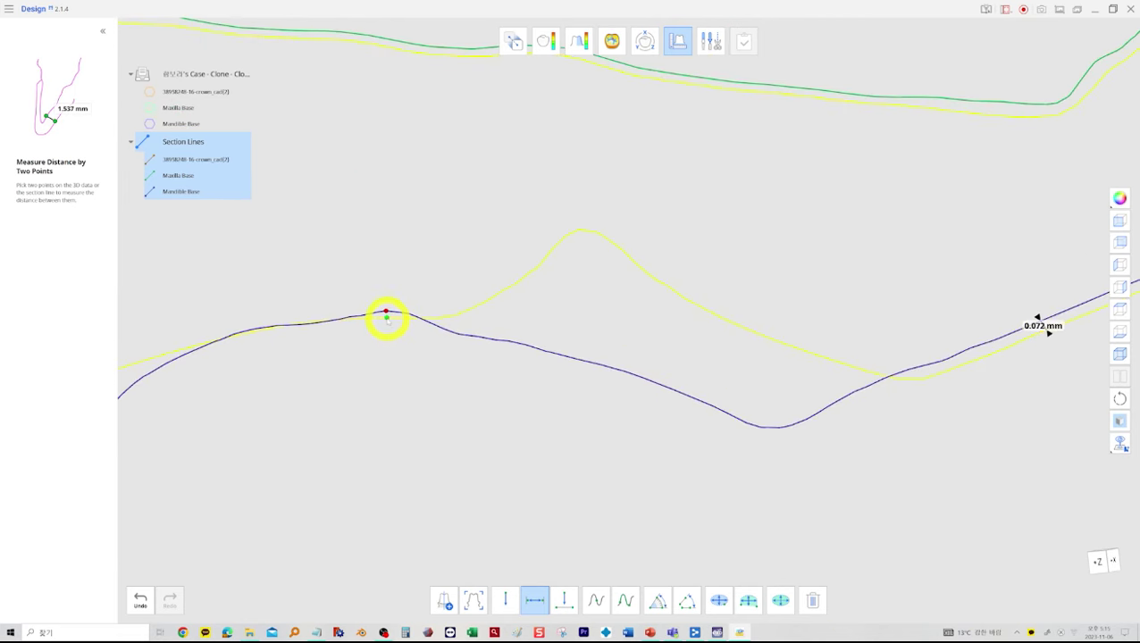
{"action": "left_click", "coordinate": [387, 318]}
{"action": "scroll", "coordinate": [561, 373], "scroll_direction": "down", "scroll_amount": 3}
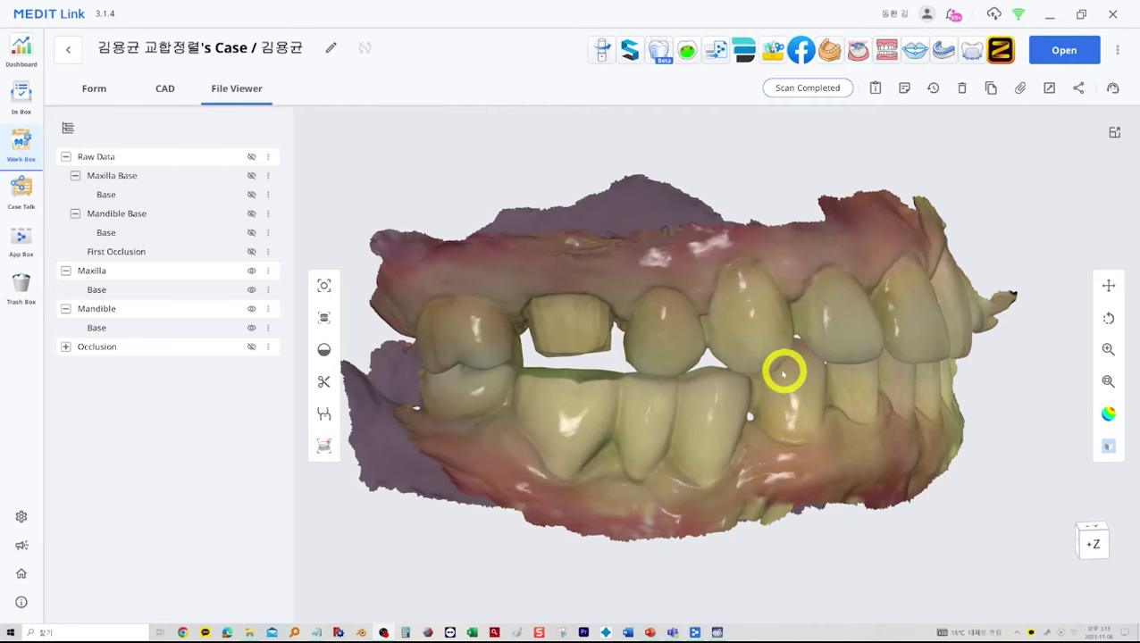
Open the anterior-posterior tilting case in Occlusion Analyzer and trim the scans at their posterior end
{"action": "left_click_drag", "start_coordinate": [781, 366], "coordinate": [525, 282]}
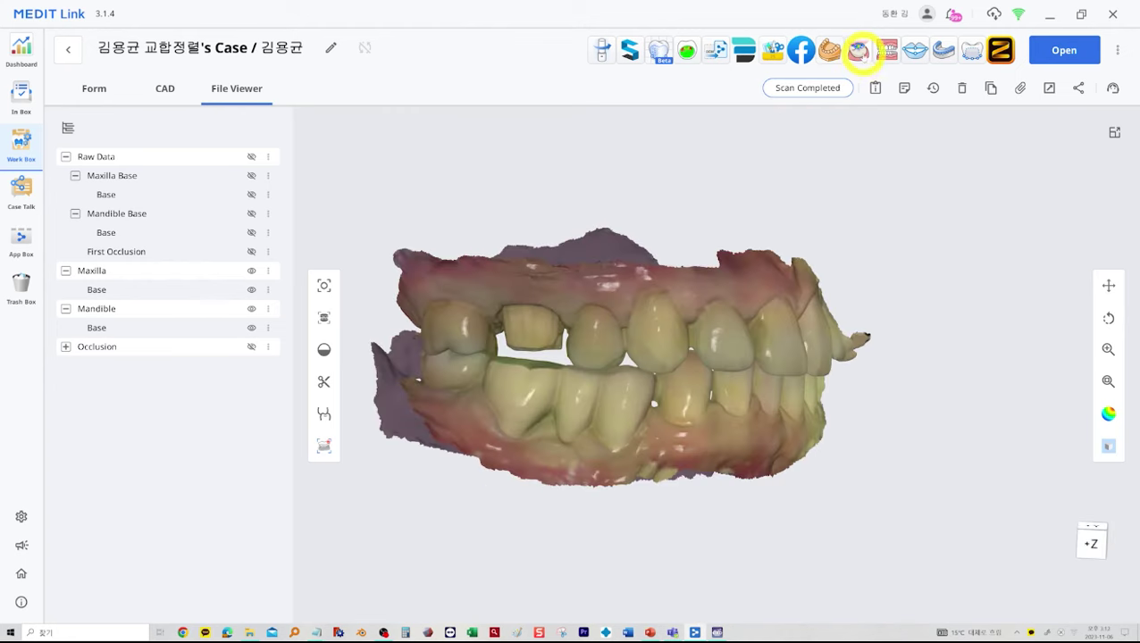
{"action": "left_click", "coordinate": [859, 50]}
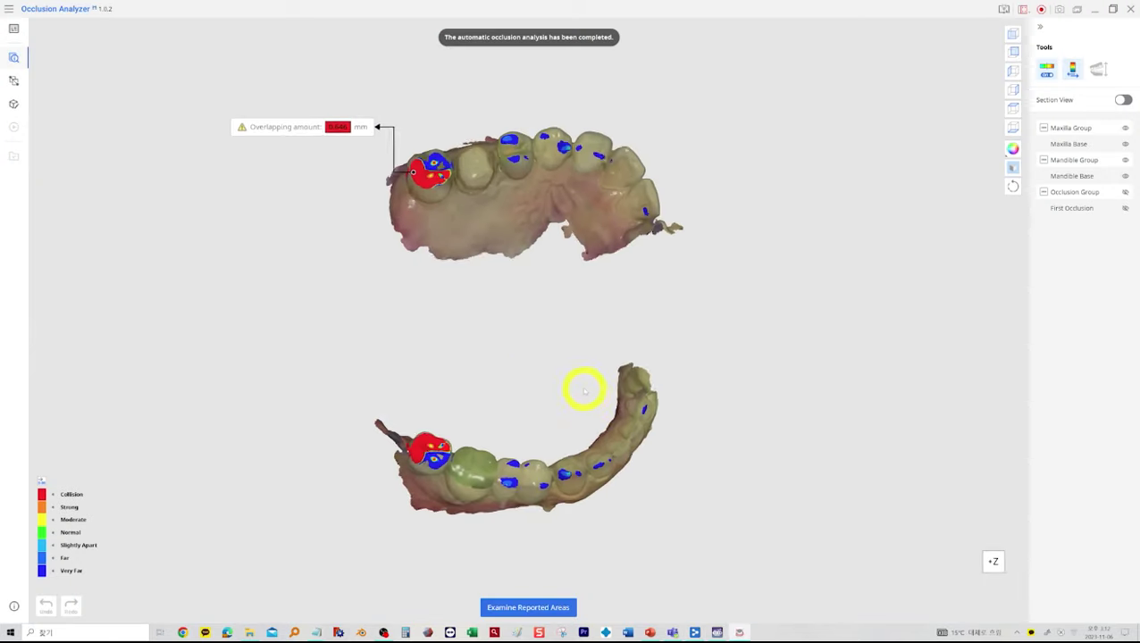
{"action": "left_click_drag", "start_coordinate": [584, 390], "coordinate": [534, 341]}
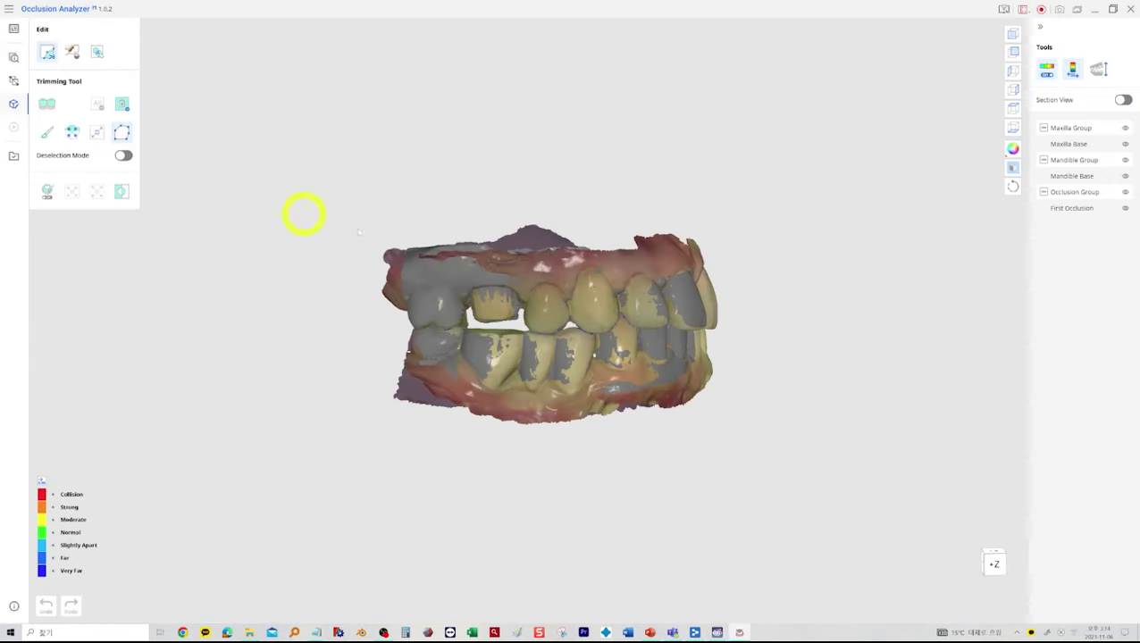
{"action": "mouse_move", "coordinate": [412, 206]}
{"action": "left_mouse_down"}
{"action": "mouse_move", "coordinate": [285, 373]}
{"action": "mouse_move", "coordinate": [478, 560]}
{"action": "mouse_move", "coordinate": [588, 490]}
{"action": "mouse_move", "coordinate": [730, 473]}
{"action": "left_mouse_up"}
Start manual alignment and separate the maxilla, mandible and first occlusion scan
{"action": "left_click", "coordinate": [13, 80]}
{"action": "left_click", "coordinate": [74, 54]}
{"action": "left_click", "coordinate": [119, 108]}
Pick matching points on the teeth to align the first occlusion scan with the maxilla and the mandible
{"action": "left_click", "coordinate": [460, 200]}
{"action": "scroll", "coordinate": [491, 389], "scroll_direction": "up", "scroll_amount": 2}
{"action": "left_click", "coordinate": [474, 368]}
{"action": "scroll", "coordinate": [460, 402], "scroll_direction": "up", "scroll_amount": 1}
{"action": "left_click", "coordinate": [438, 407]}
{"action": "scroll", "coordinate": [474, 246], "scroll_direction": "up", "scroll_amount": 1}
{"action": "left_click", "coordinate": [453, 249]}
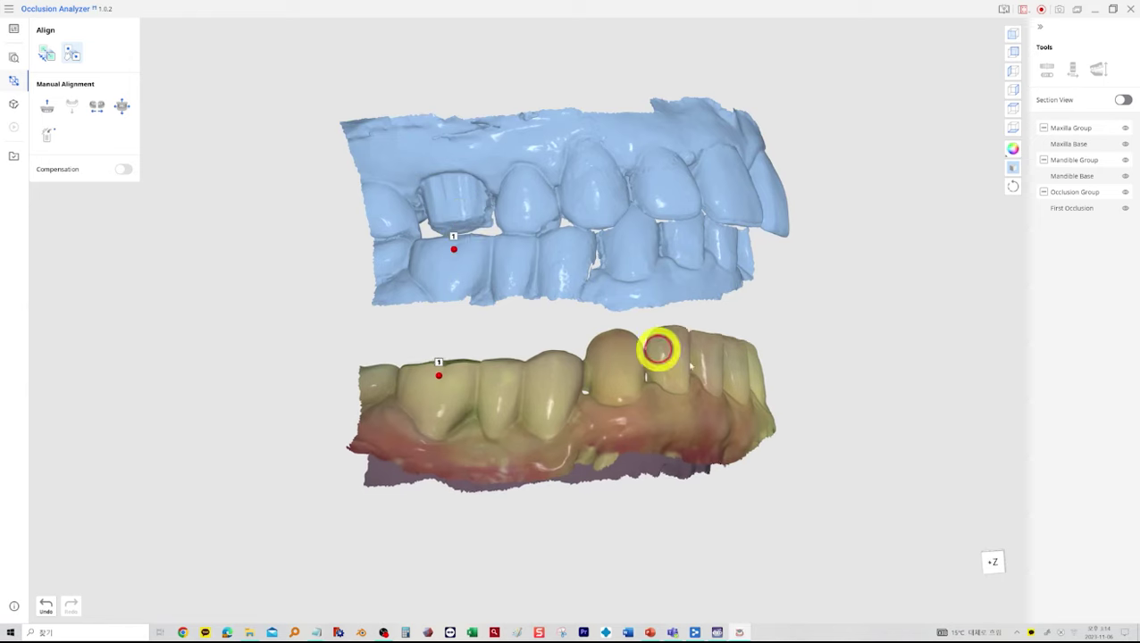
Run the automatic occlusion analysis and enable Compensation for the Maxilla Base and Mandible Base alignment
{"action": "left_click", "coordinate": [13, 80]}
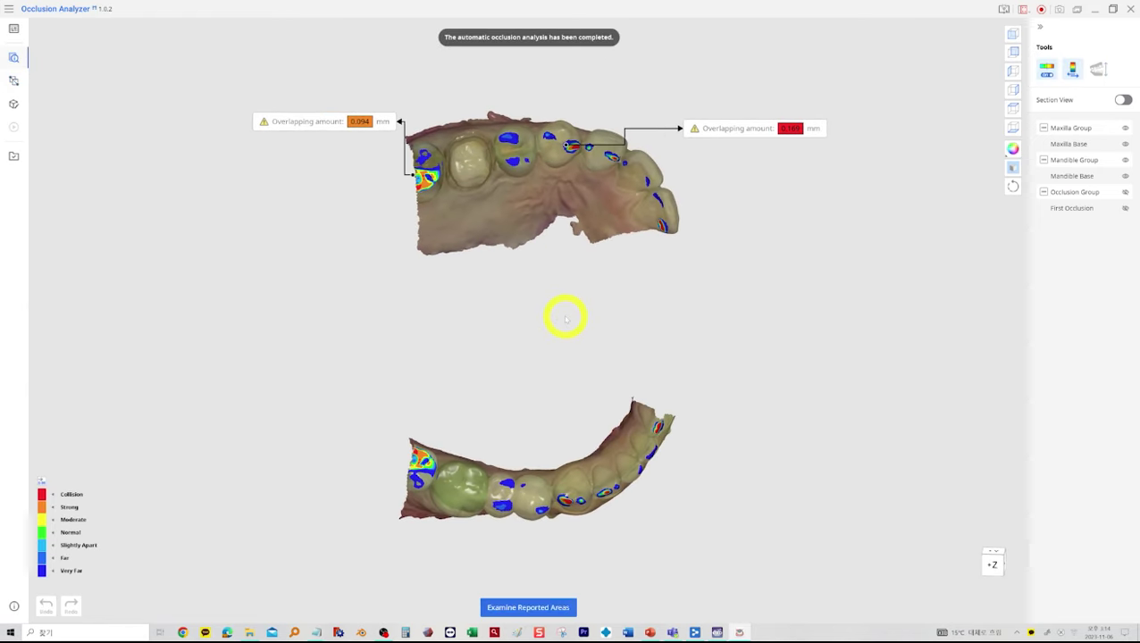
{"action": "left_click", "coordinate": [13, 81]}
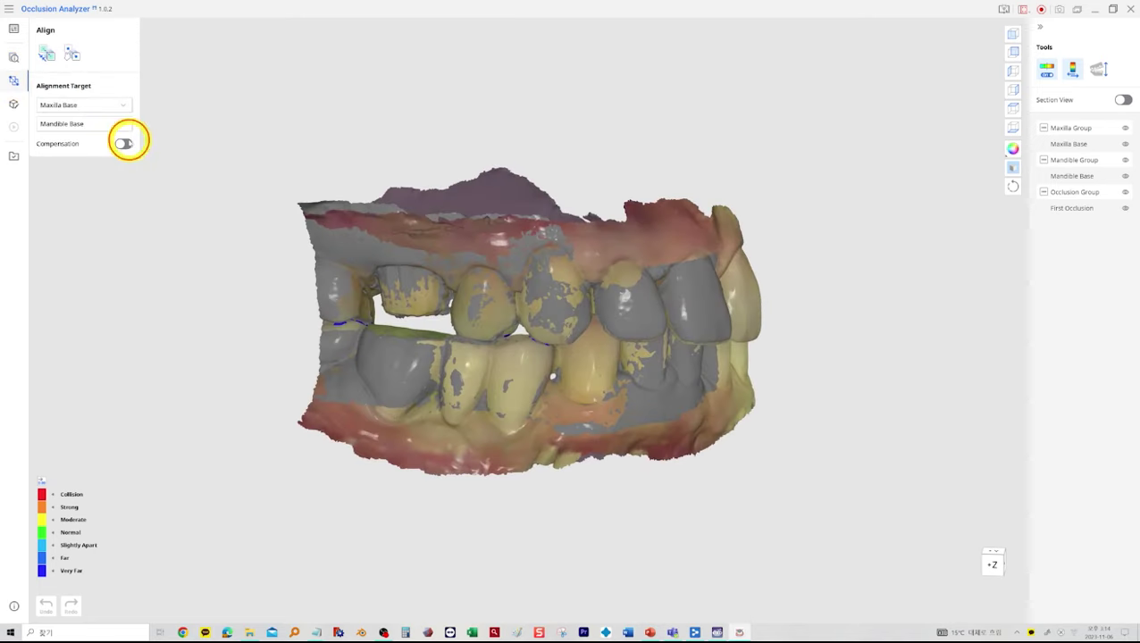
{"action": "left_click", "coordinate": [124, 143]}
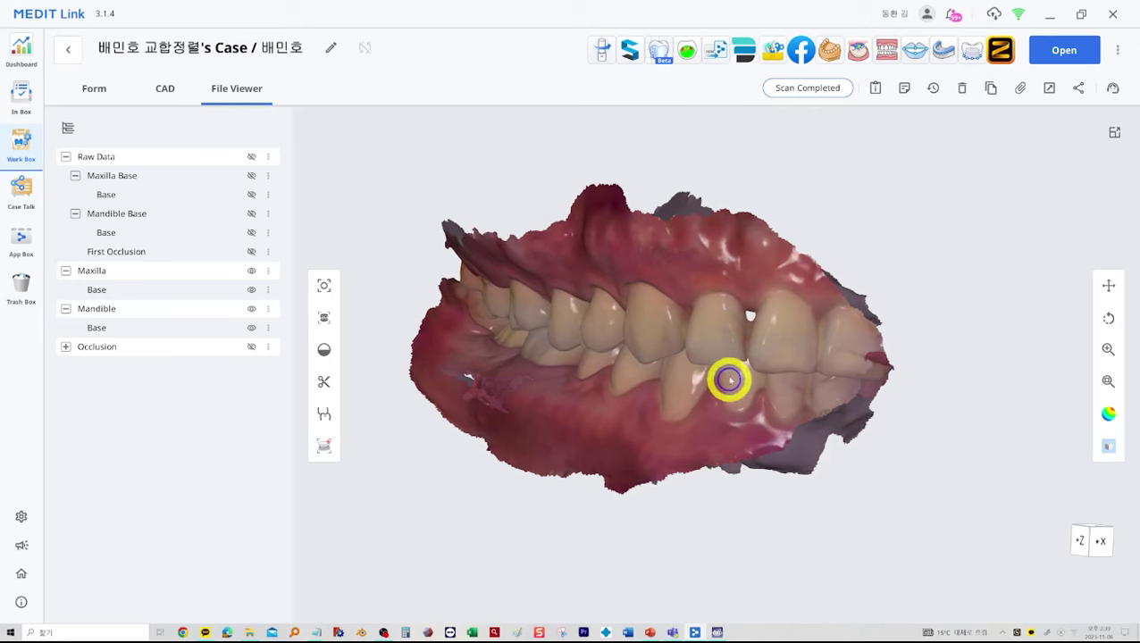
Open the case whose scanned bite differs from the actual occlusal points in Occlusion Analyzer
{"action": "right_click_drag", "start_coordinate": [725, 376], "coordinate": [651, 363]}
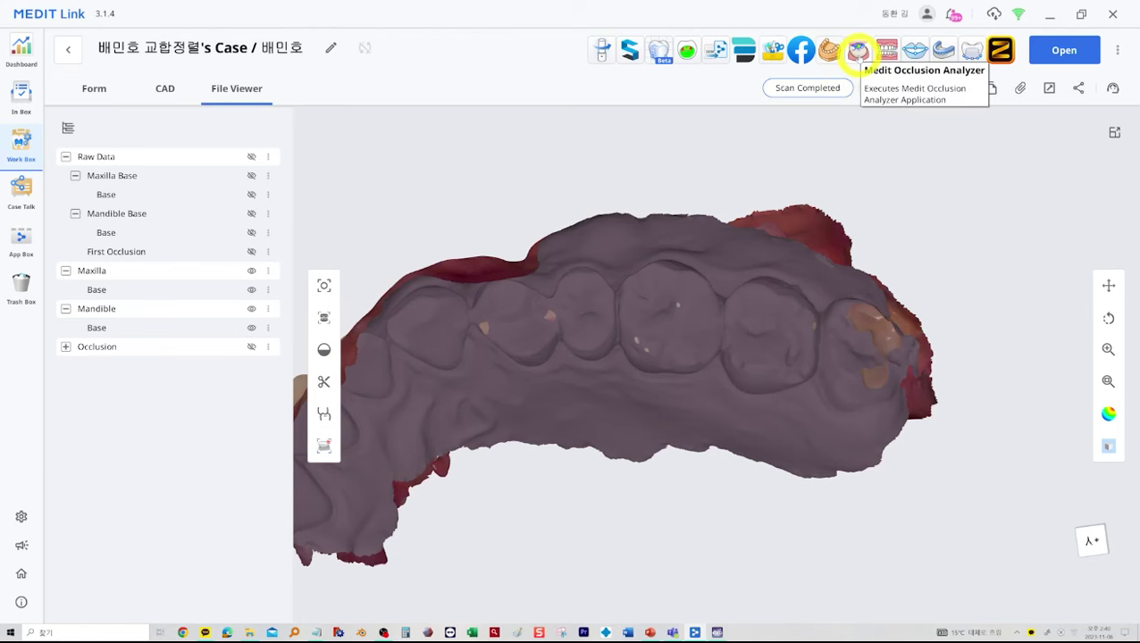
{"action": "left_click", "coordinate": [857, 50]}
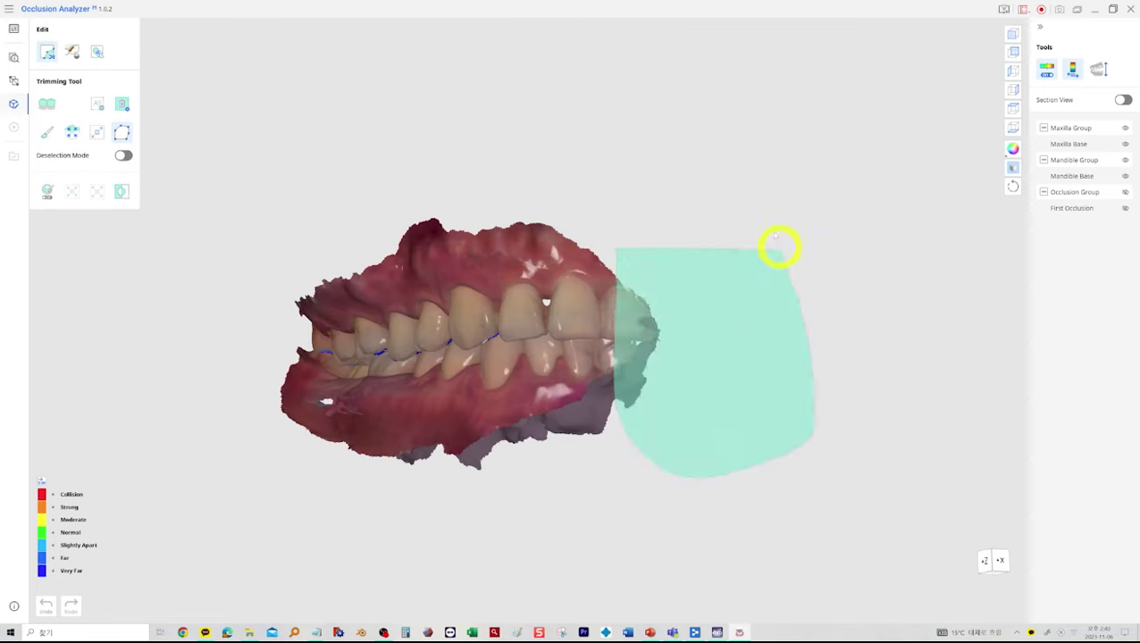
{"action": "right_click_drag", "start_coordinate": [779, 244], "coordinate": [844, 440]}
Toggle the maxilla, mandible and occlusion groups to inspect the first occlusion scan separately
{"action": "left_click", "coordinate": [1125, 128]}
{"action": "left_click", "coordinate": [1125, 160]}
{"action": "left_click", "coordinate": [1125, 192]}
{"action": "right_click_drag", "start_coordinate": [824, 267], "coordinate": [679, 232]}
{"action": "left_click", "coordinate": [1124, 159]}
{"action": "left_click", "coordinate": [1125, 127]}
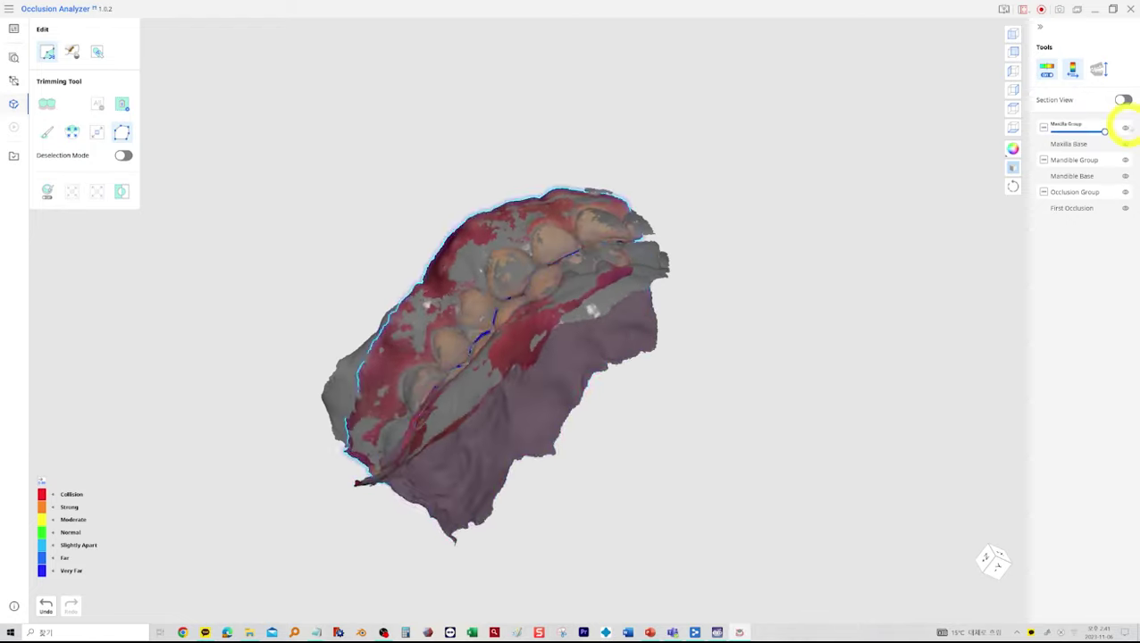
Hide the maxilla and mandible groups and select a region of the first occlusion scan for trimming
{"action": "left_click", "coordinate": [1125, 128]}
{"action": "left_click", "coordinate": [1124, 160]}
{"action": "left_click", "coordinate": [96, 132]}
{"action": "scroll", "coordinate": [524, 339], "scroll_direction": "up", "scroll_amount": 1}
{"action": "left_click", "coordinate": [524, 339]}
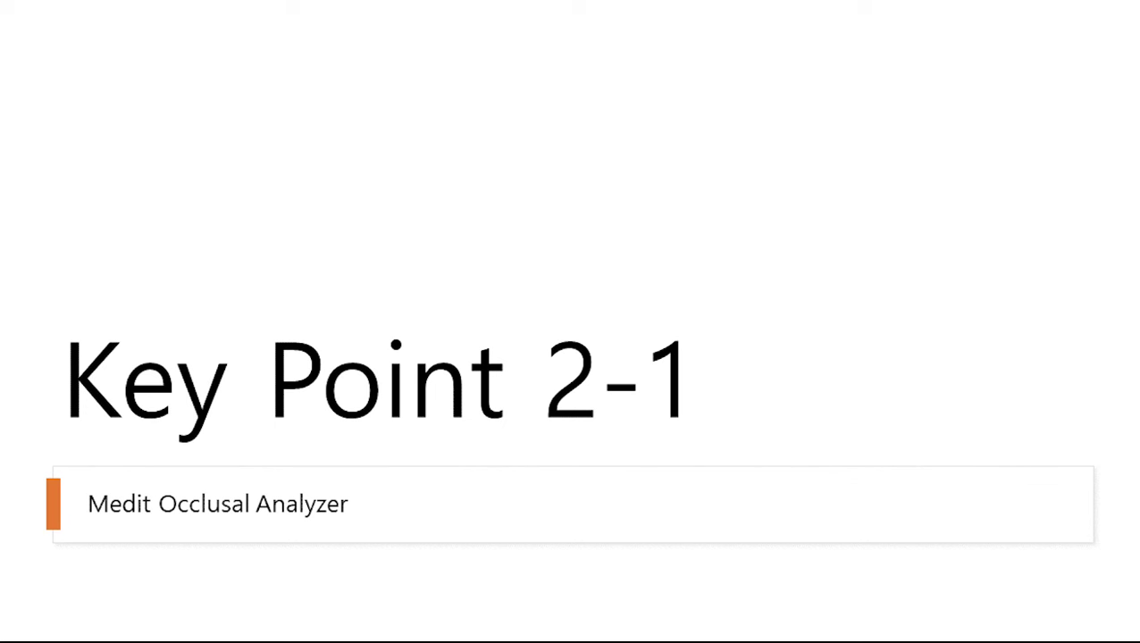
{"action": "key", "text": "Right"}
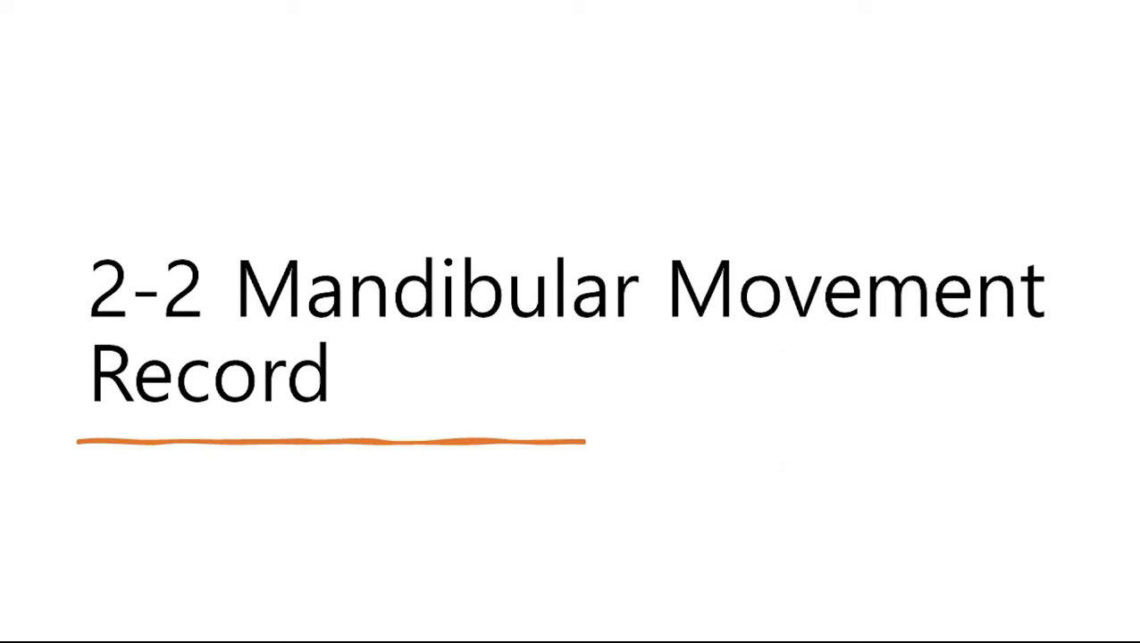
{"action": "key", "text": "Right"}
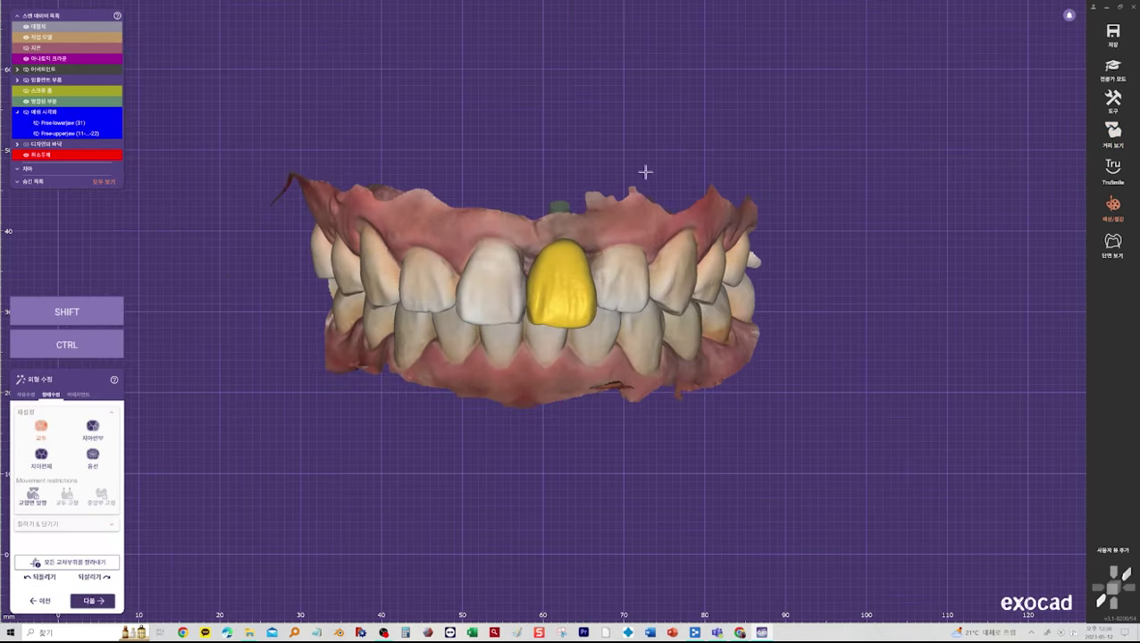
Confirm the model's alignment in the virtual articulator and play protrusive and left lateral movements to examine the lower teeth against the upper crown
{"action": "right_click_drag", "start_coordinate": [644, 173], "coordinate": [822, 228]}
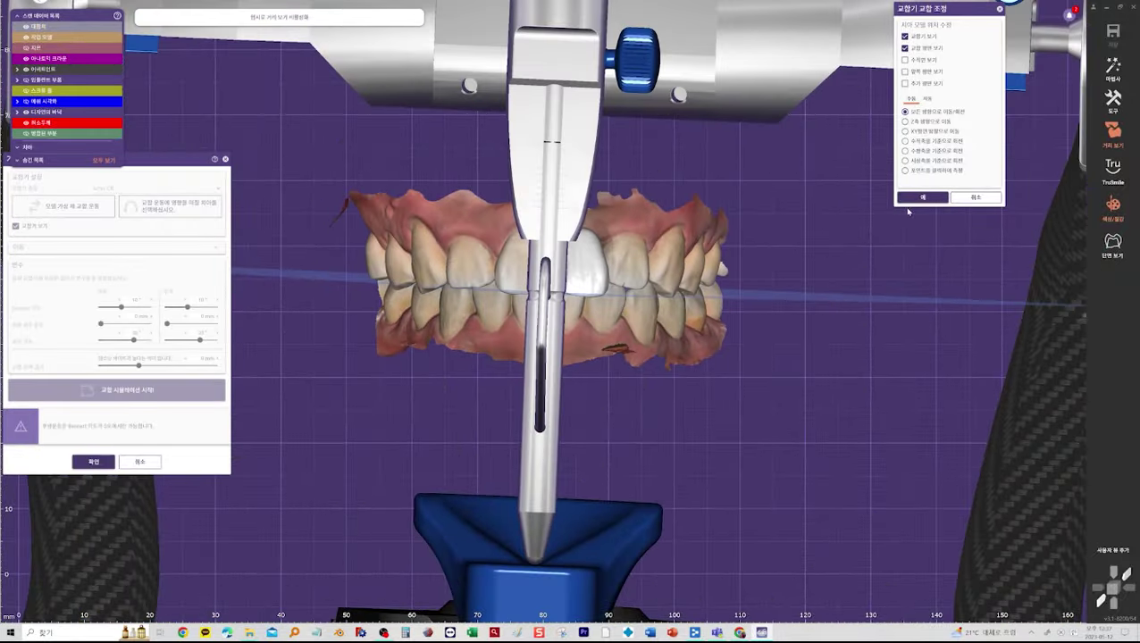
{"action": "left_click", "coordinate": [904, 198]}
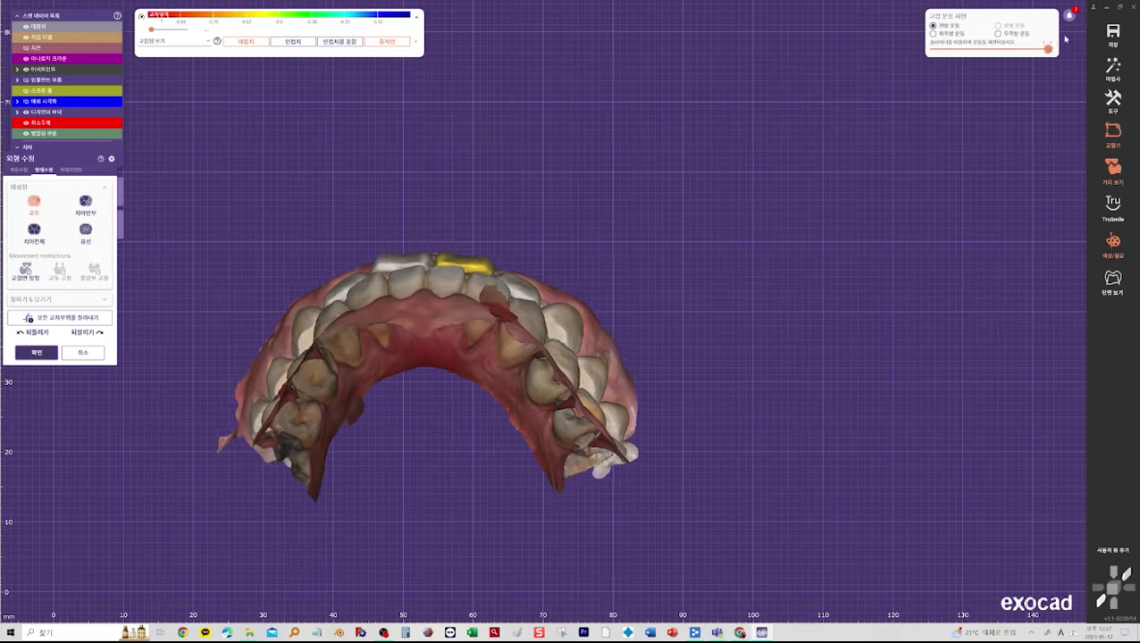
{"action": "right_click_drag", "start_coordinate": [605, 216], "coordinate": [605, 217]}
{"action": "left_click_drag", "start_coordinate": [1048, 49], "coordinate": [955, 49]}
{"action": "left_click", "coordinate": [933, 34]}
{"action": "right_click_drag", "start_coordinate": [714, 383], "coordinate": [741, 196]}
{"action": "mouse_move", "coordinate": [932, 49]}
{"action": "left_mouse_down"}
{"action": "mouse_move", "coordinate": [992, 49]}
{"action": "mouse_move", "coordinate": [929, 49]}
{"action": "left_mouse_up"}
{"action": "left_click", "coordinate": [932, 25]}
{"action": "right_click_drag", "start_coordinate": [771, 165], "coordinate": [616, 259]}
{"action": "left_click", "coordinate": [969, 49]}
{"action": "right_click_drag", "start_coordinate": [527, 250], "coordinate": [611, 377]}
{"action": "scroll", "coordinate": [680, 299], "scroll_direction": "down", "scroll_amount": 2}
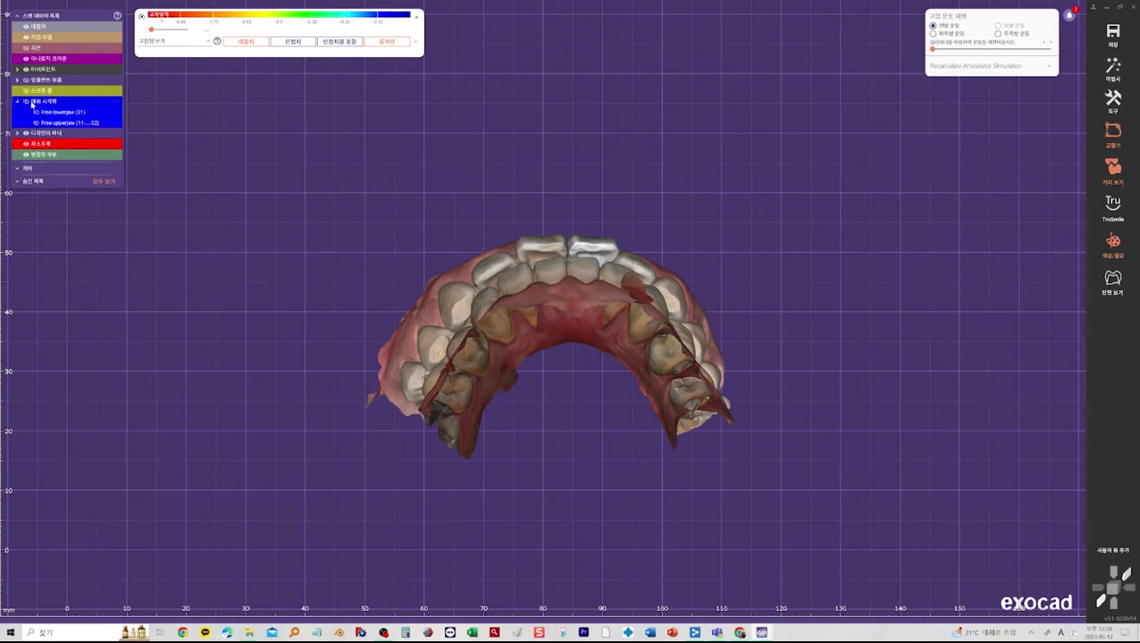
Convert the Free-lowerjaw (31) visualization mesh to the antagonist and toggle the visibility of the mesh visualization group
{"action": "right_click_drag", "start_coordinate": [268, 402], "coordinate": [141, 398]}
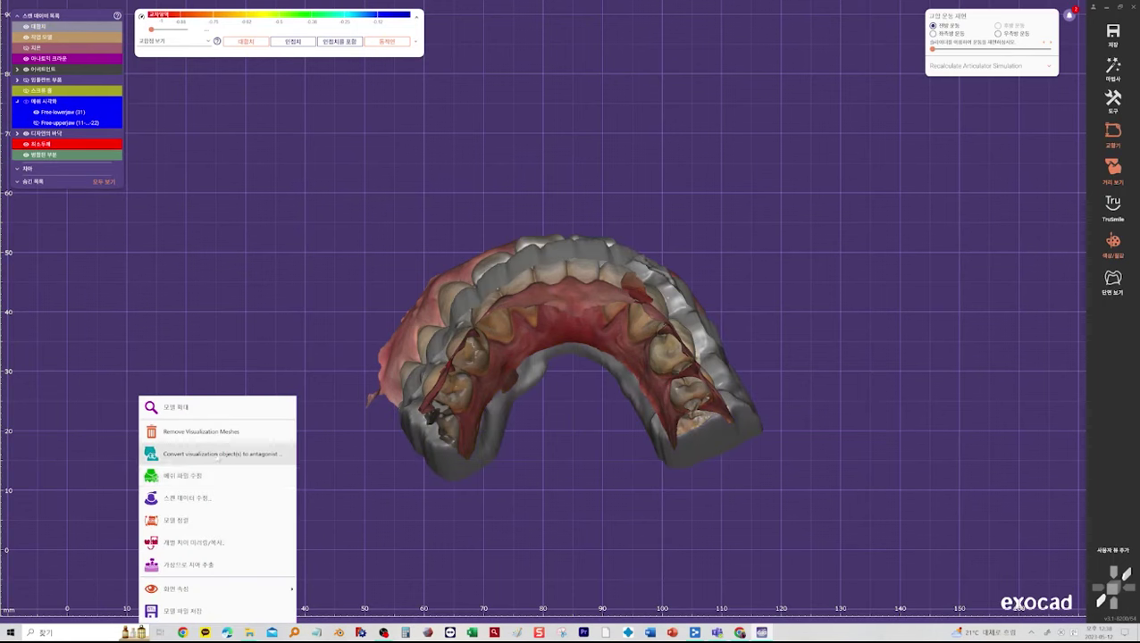
{"action": "left_click", "coordinate": [221, 454]}
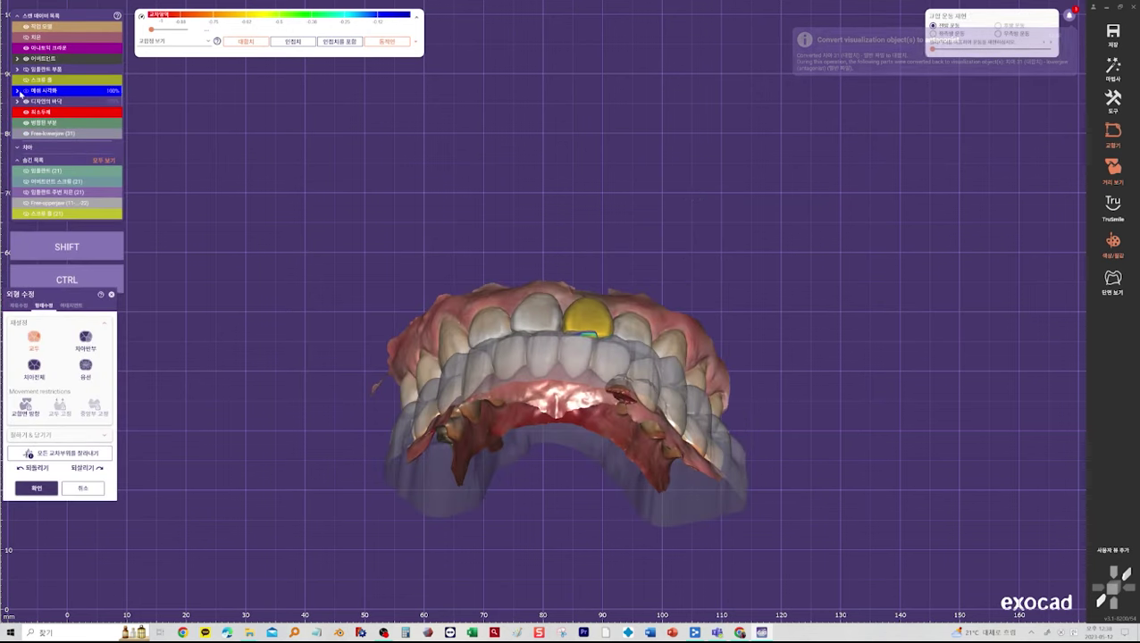
{"action": "left_click", "coordinate": [25, 90]}
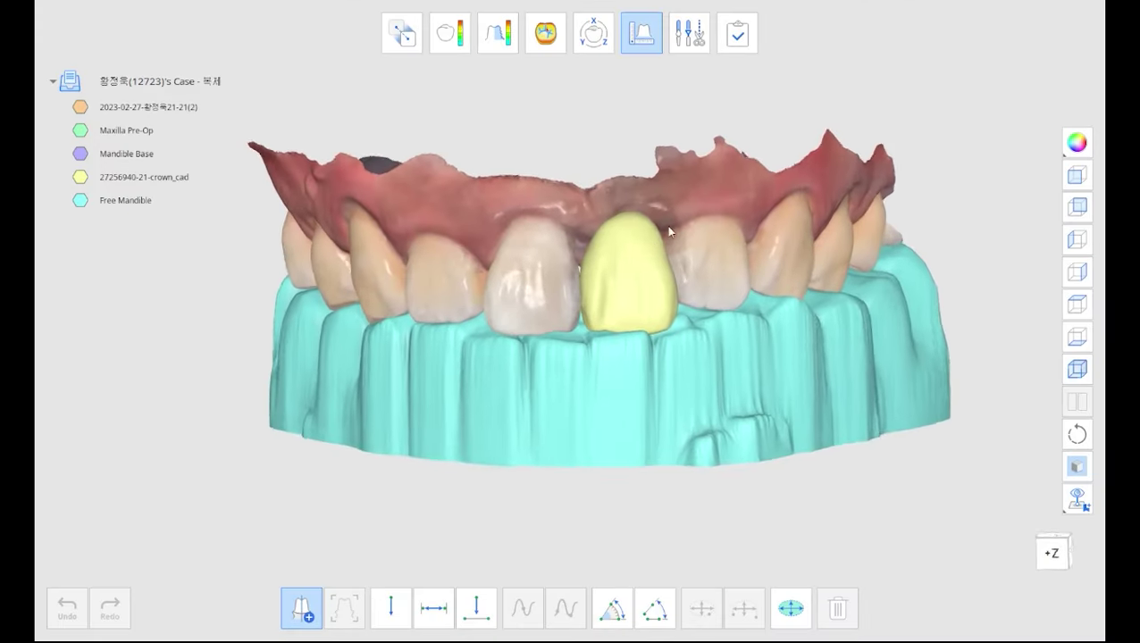
Cut three vertical cross-sections through the upper crown and the opposing mandible models
{"action": "left_click_drag", "start_coordinate": [628, 114], "coordinate": [647, 553]}
{"action": "left_click_drag", "start_coordinate": [605, 116], "coordinate": [615, 463]}
{"action": "left_click_drag", "start_coordinate": [656, 111], "coordinate": [667, 452]}
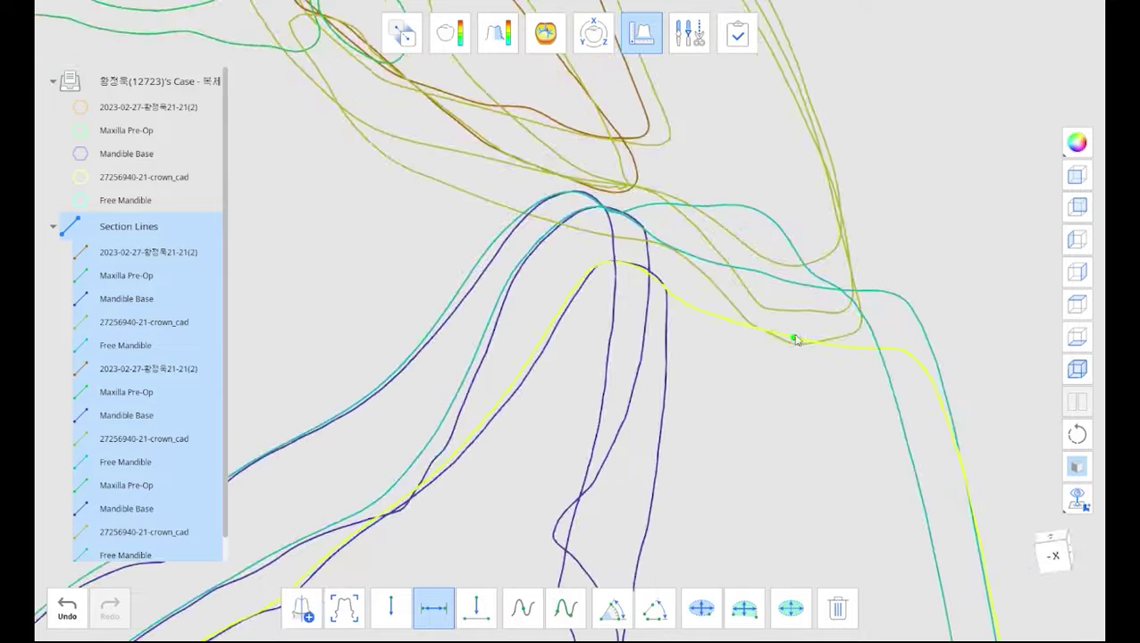
Measure the gaps between the original mandible and recorded mandible movement outlines on the three section lines
{"action": "left_click", "coordinate": [794, 335]}
{"action": "left_click", "coordinate": [793, 345]}
{"action": "left_click", "coordinate": [793, 283]}
{"action": "left_click", "coordinate": [799, 312]}
{"action": "right_click_drag", "start_coordinate": [839, 278], "coordinate": [823, 278]}
{"action": "left_click", "coordinate": [776, 211]}
{"action": "left_click", "coordinate": [763, 245]}
{"action": "right_click_drag", "start_coordinate": [738, 444], "coordinate": [285, 324]}
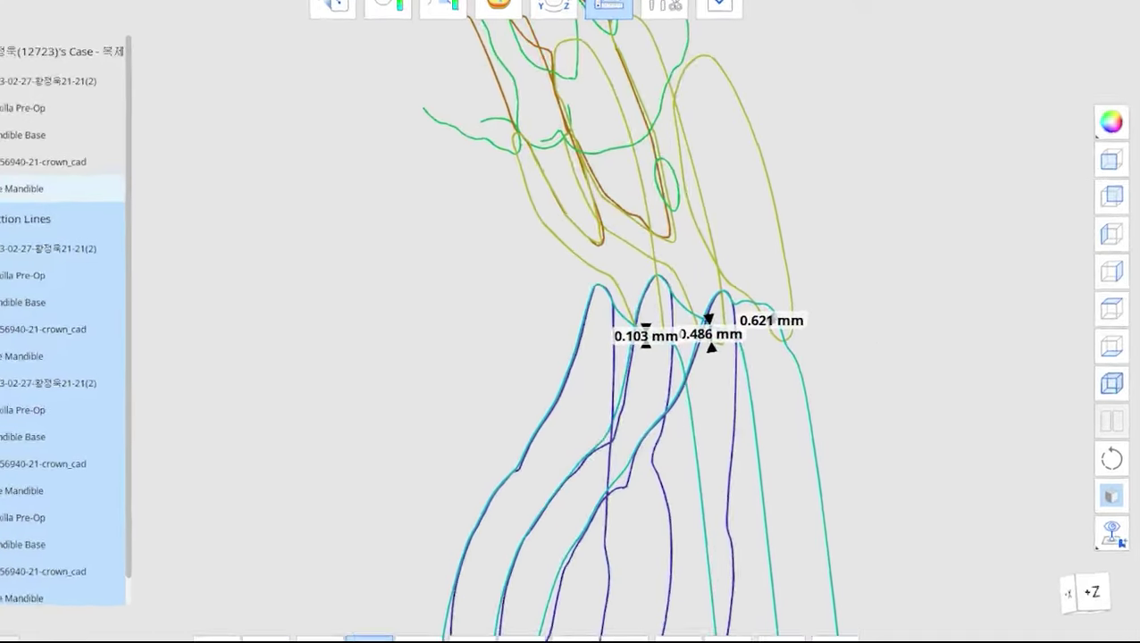